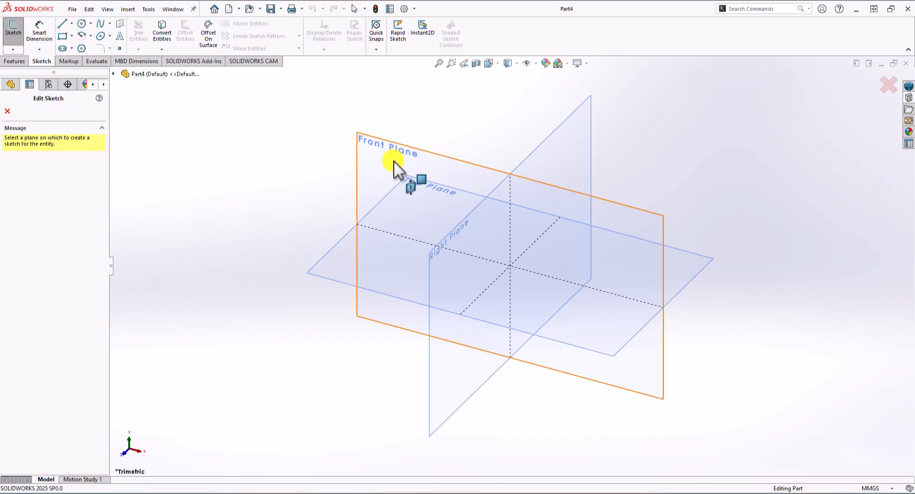
- Start a sketch on the Front Plane and draw a vertical line about 91 mm down from the origin
{"action": "left_click", "coordinate": [394, 161]}
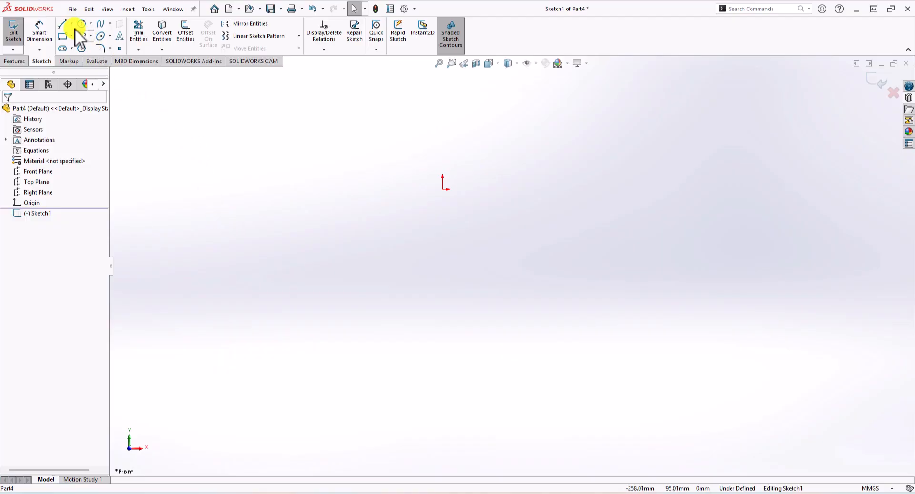
{"action": "left_click", "coordinate": [62, 24]}
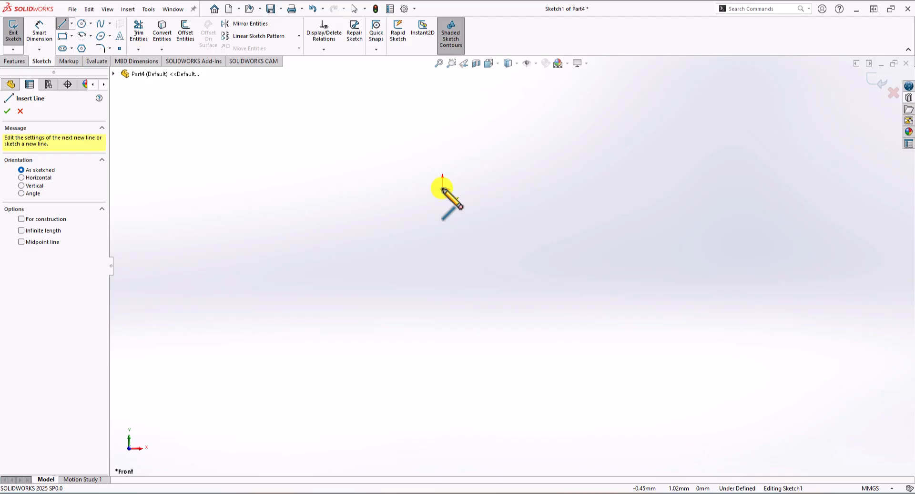
{"action": "left_click", "coordinate": [442, 189]}
{"action": "left_click", "coordinate": [442, 309]}
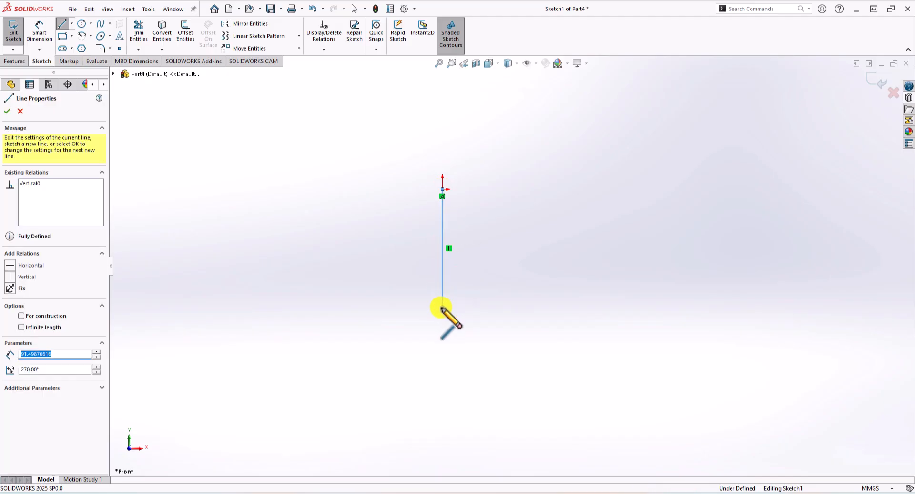
- Add a down-left slanted arm edge ending in an open slot with about 23 mm sides, an 11 mm radius tangent arc and short perpendicular end edges
{"action": "left_click", "coordinate": [384, 380]}
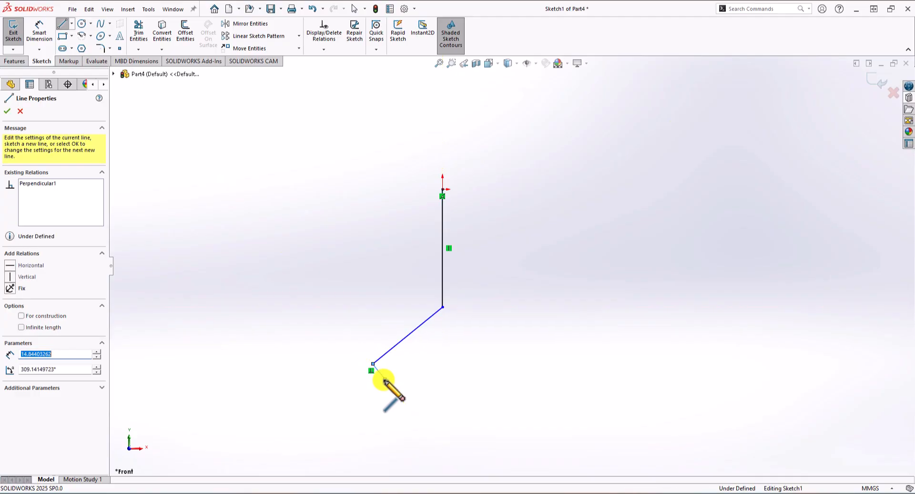
{"action": "double_click", "coordinate": [408, 363]}
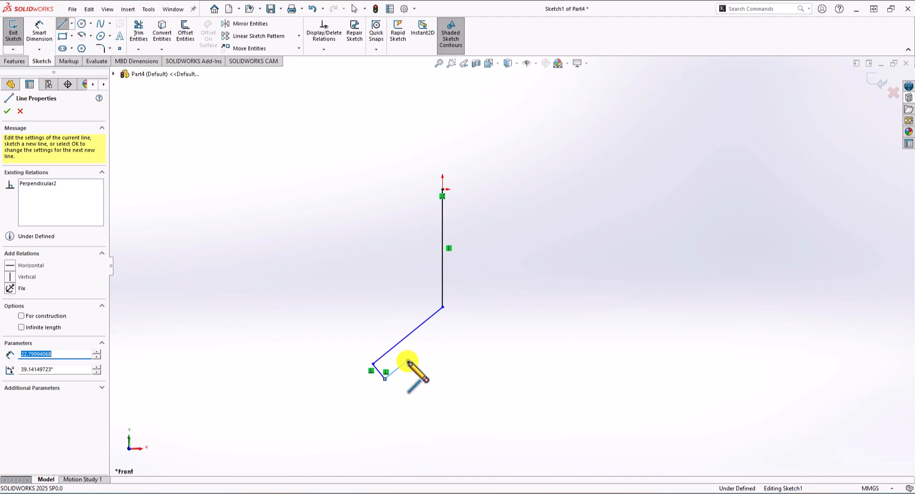
{"action": "left_click", "coordinate": [408, 361]}
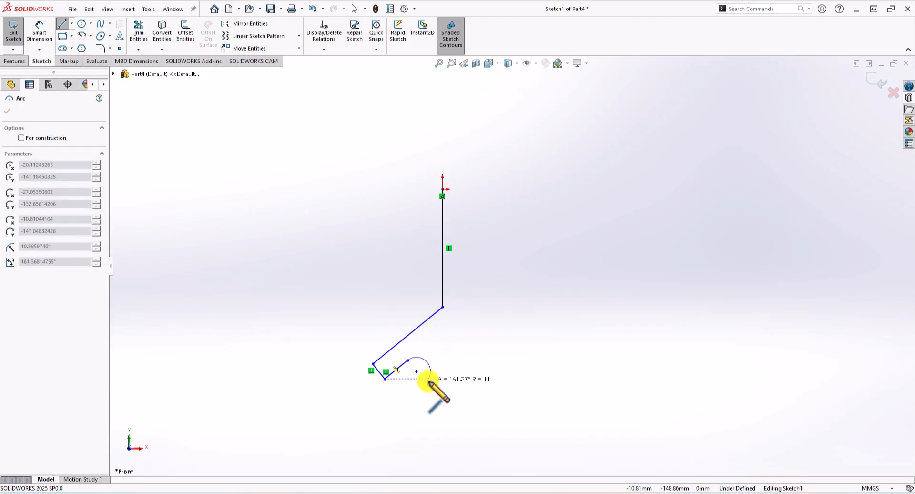
{"action": "left_click", "coordinate": [427, 382]}
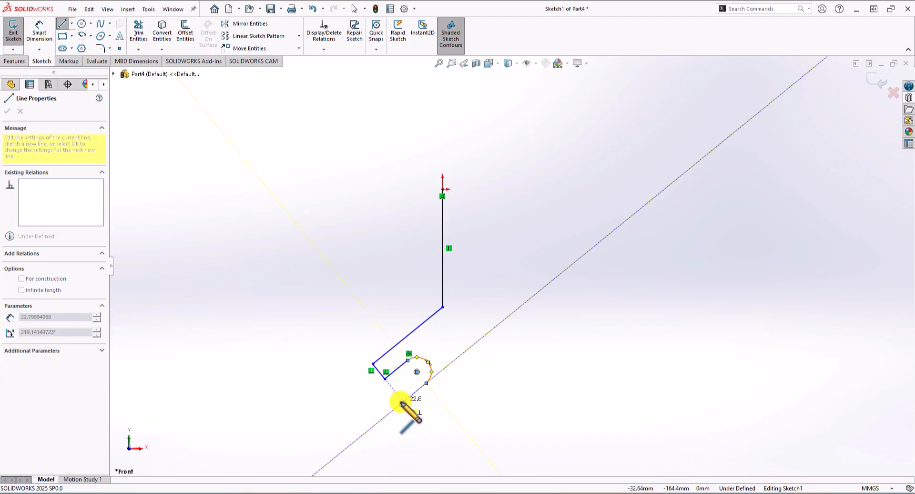
{"action": "left_click", "coordinate": [412, 410]}
{"action": "left_click", "coordinate": [417, 418]}
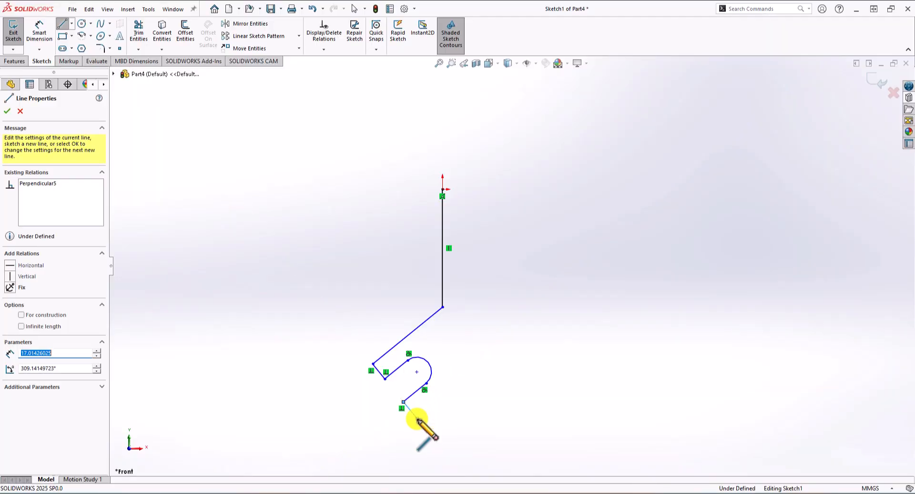
- Draw the arm's long lower edge about 137 mm up to the bend and a steeper side edge about 125 mm above it
{"action": "double_click", "coordinate": [554, 309]}
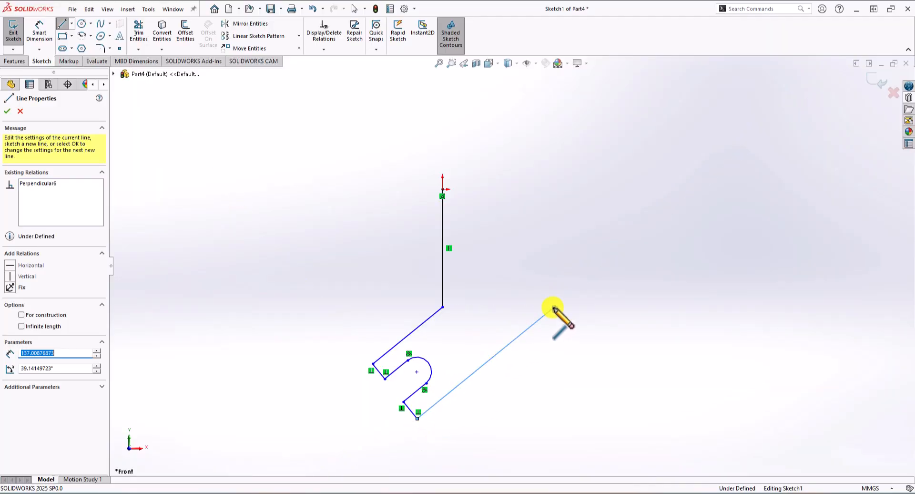
{"action": "left_click", "coordinate": [554, 309]}
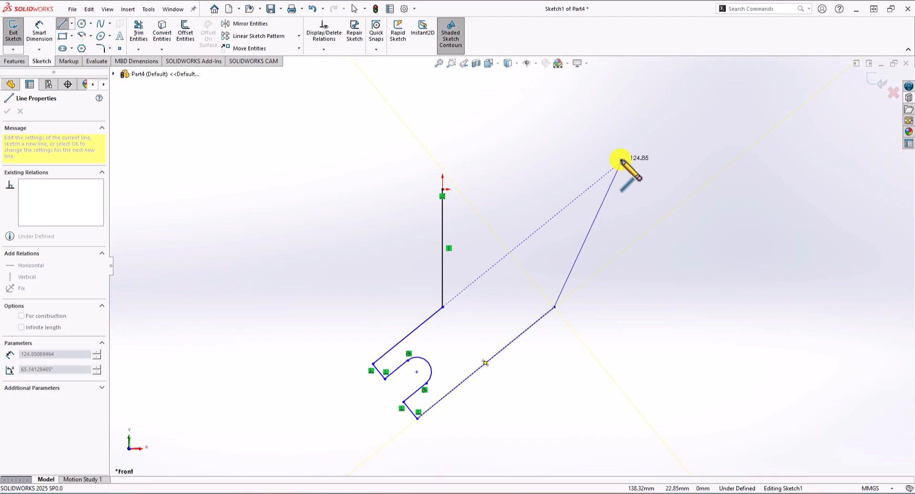
{"action": "left_click", "coordinate": [617, 164]}
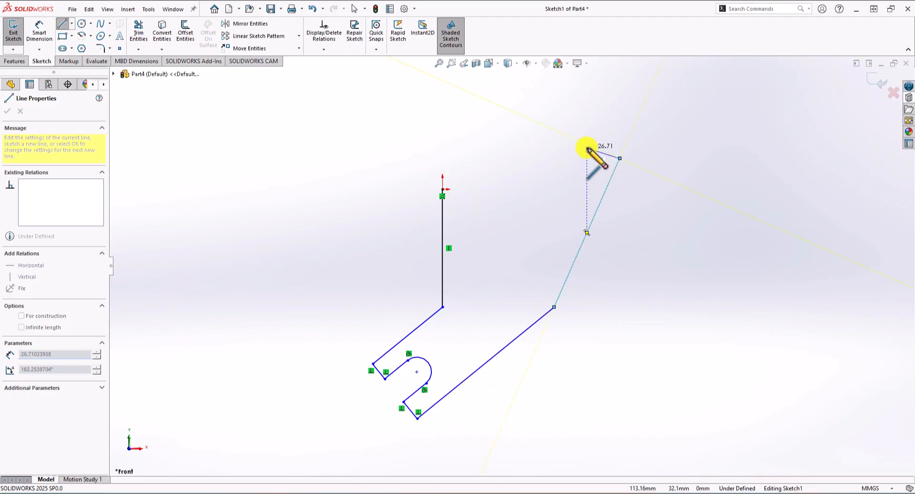
- Draw the rounded head with two tangent arcs and a flat top, closing to the origin by about 31 mm vertical and 48 mm horizontal edges
{"action": "mouse_move", "coordinate": [619, 145]}
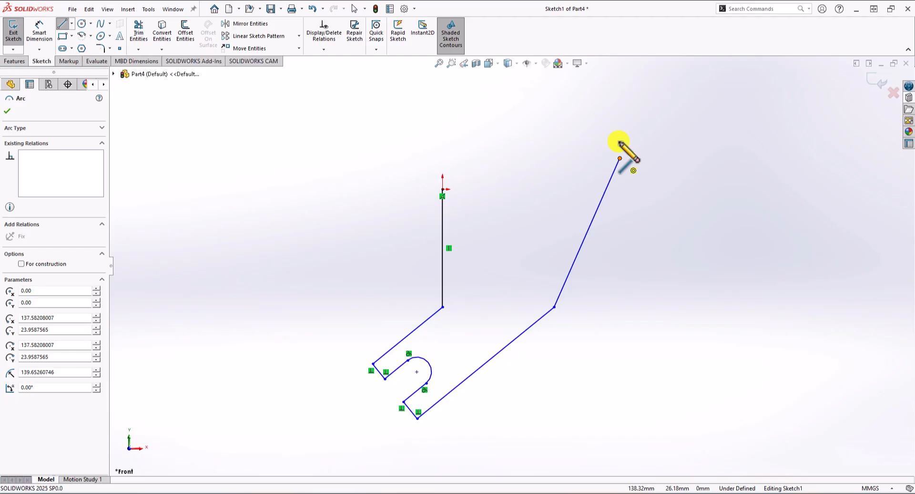
{"action": "left_click", "coordinate": [599, 127]}
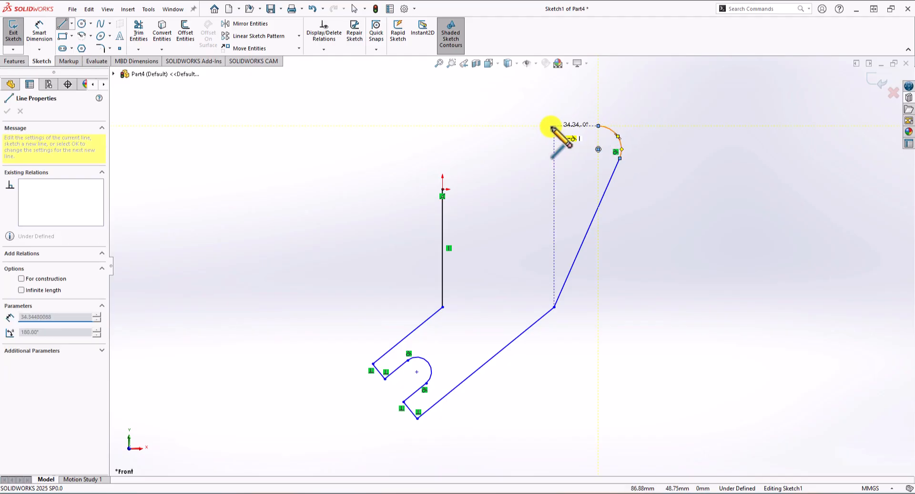
{"action": "left_click", "coordinate": [528, 127]}
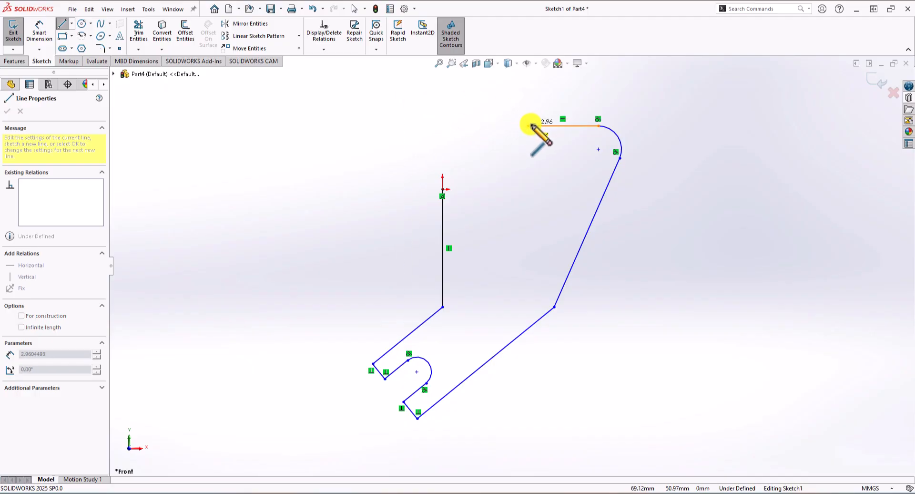
{"action": "left_click", "coordinate": [505, 150]}
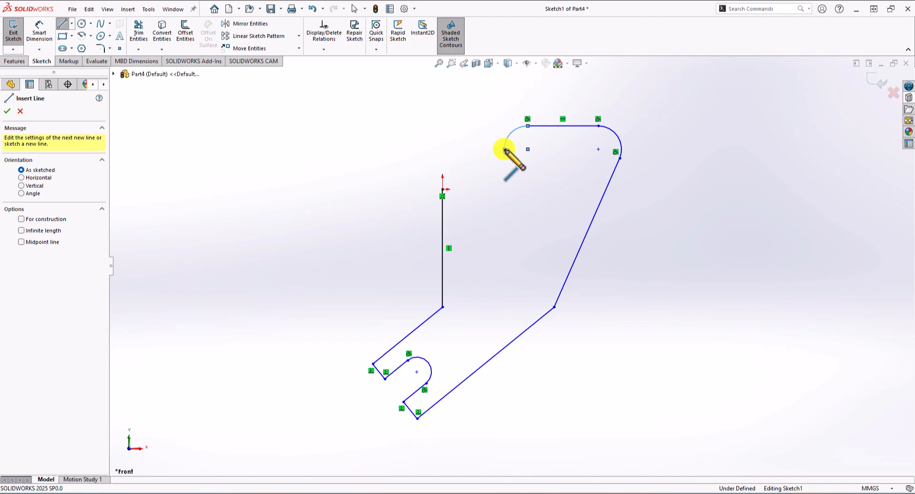
{"action": "left_click", "coordinate": [506, 190]}
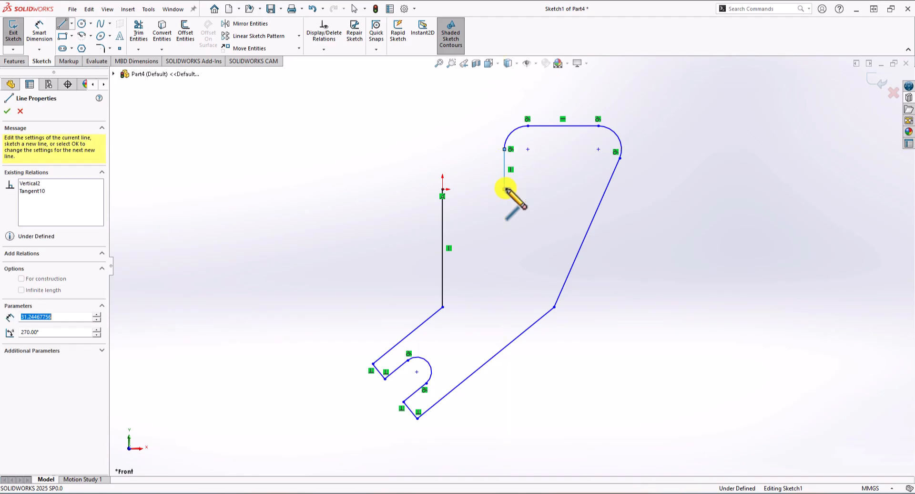
{"action": "left_click", "coordinate": [442, 190]}
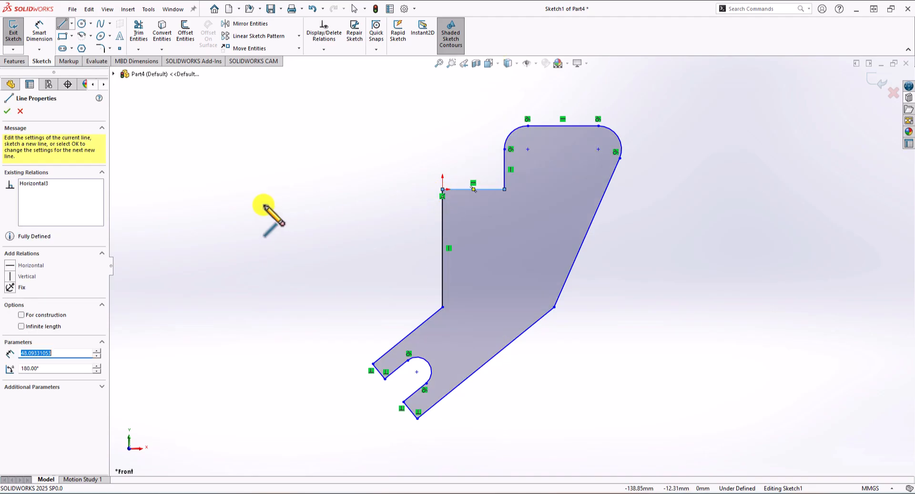
{"action": "key", "text": "Escape"}
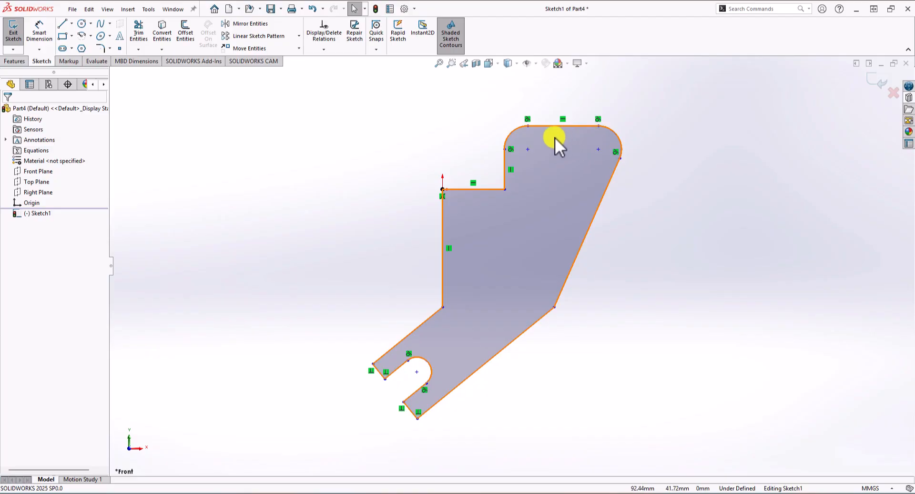
- Draw a straight slot about 55 mm between centres and about 20 mm wide, from one head arc's centre to the other
{"action": "scroll", "coordinate": [565, 157], "scroll_direction": "down", "scroll_amount": 3}
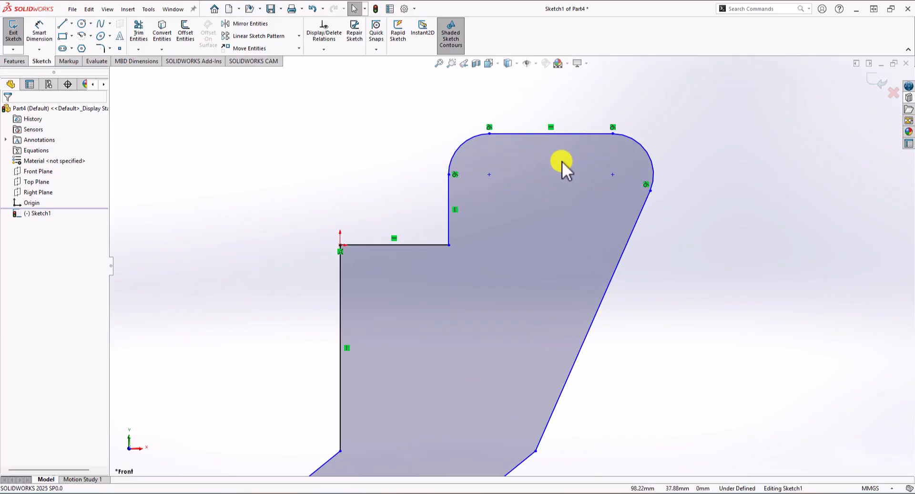
{"action": "key", "text": "ctrl+z"}
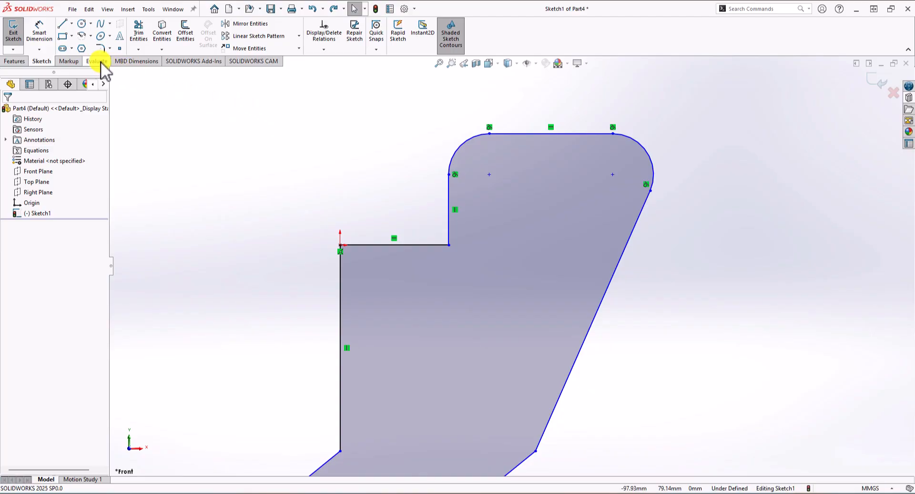
{"action": "left_click", "coordinate": [63, 48]}
{"action": "left_click", "coordinate": [488, 174]}
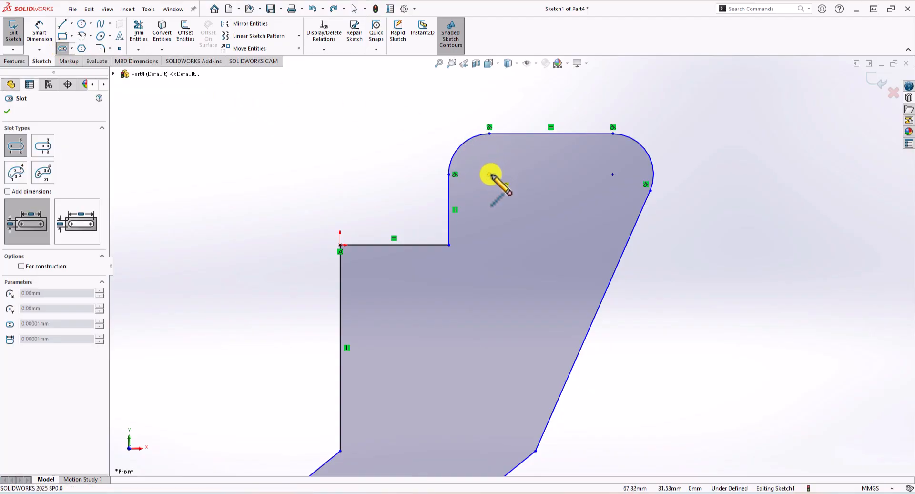
{"action": "left_click", "coordinate": [613, 174]}
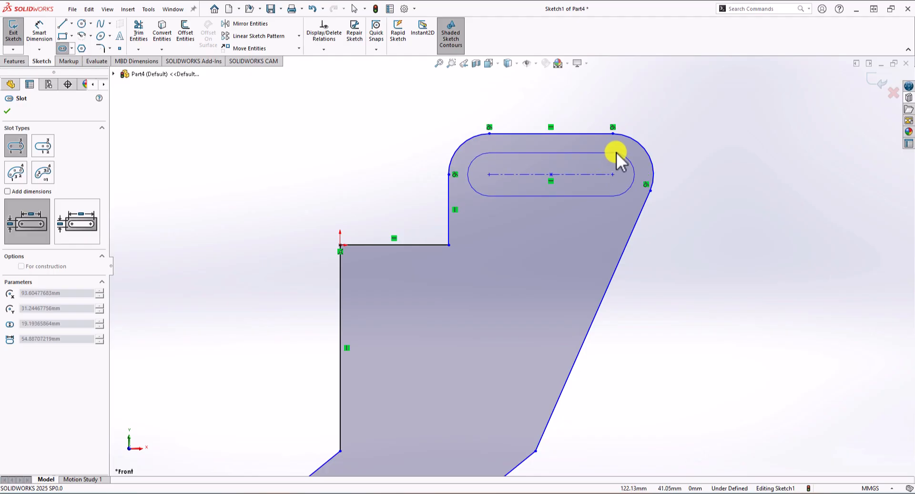
{"action": "left_click", "coordinate": [616, 152]}
{"action": "key", "text": "Escape"}
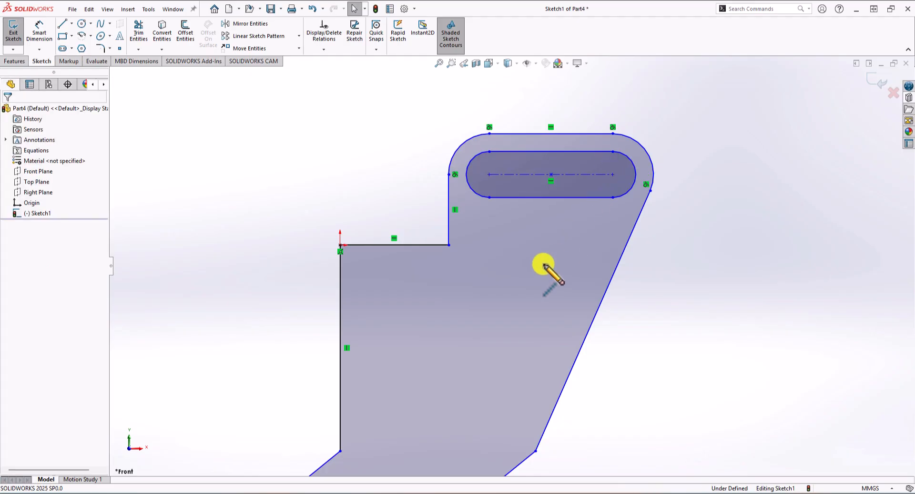
- Sketch a trapezoidal notch below the head slot's lower edge, with slanted sides about 19 mm long and a horizontal base
{"action": "left_click", "coordinate": [62, 23]}
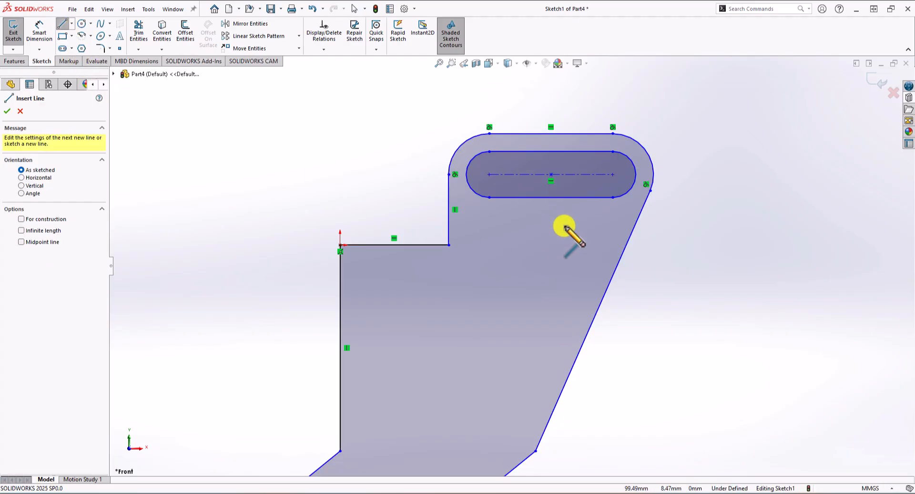
{"action": "left_click", "coordinate": [515, 196]}
{"action": "left_click", "coordinate": [530, 237]}
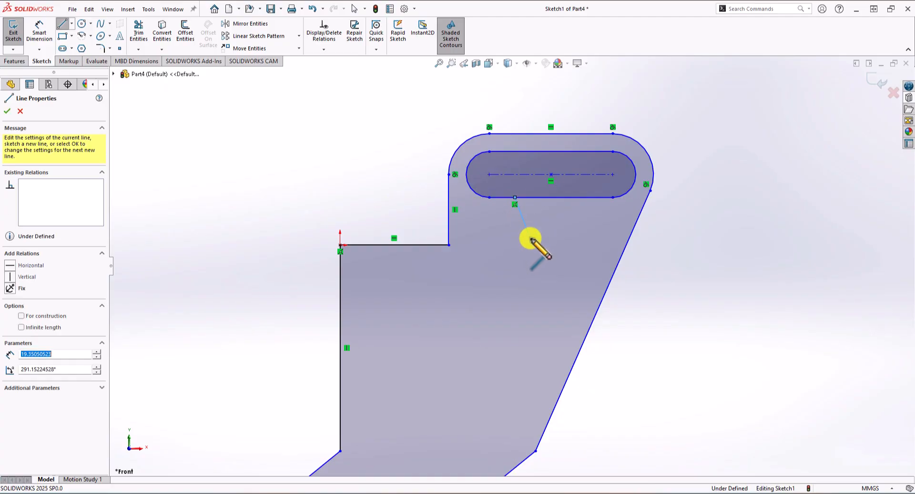
{"action": "left_click", "coordinate": [578, 238]}
{"action": "left_click", "coordinate": [591, 197]}
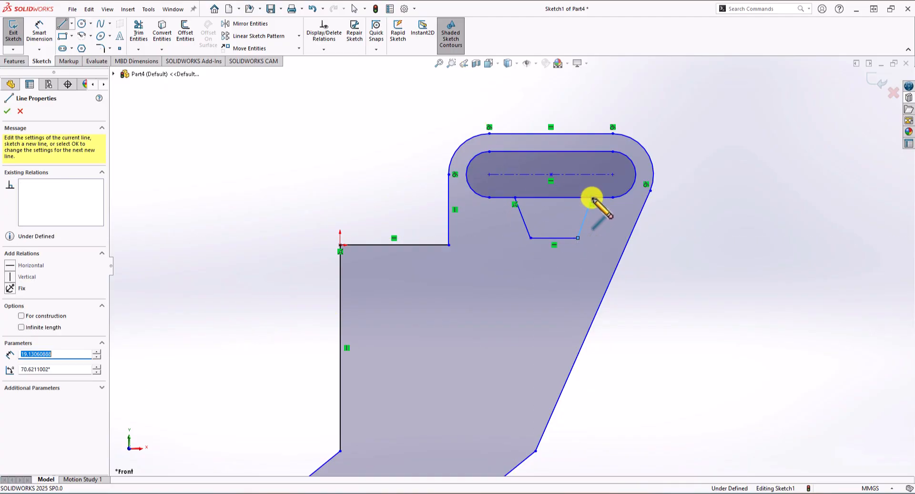
{"action": "key", "text": "Escape"}
- Add a Horizontal relation between the outline's two bend points where the slanted arm meets the body
{"action": "scroll", "coordinate": [705, 276], "scroll_direction": "up", "scroll_amount": 1}
{"action": "scroll", "coordinate": [704, 279], "scroll_direction": "up", "scroll_amount": 2}
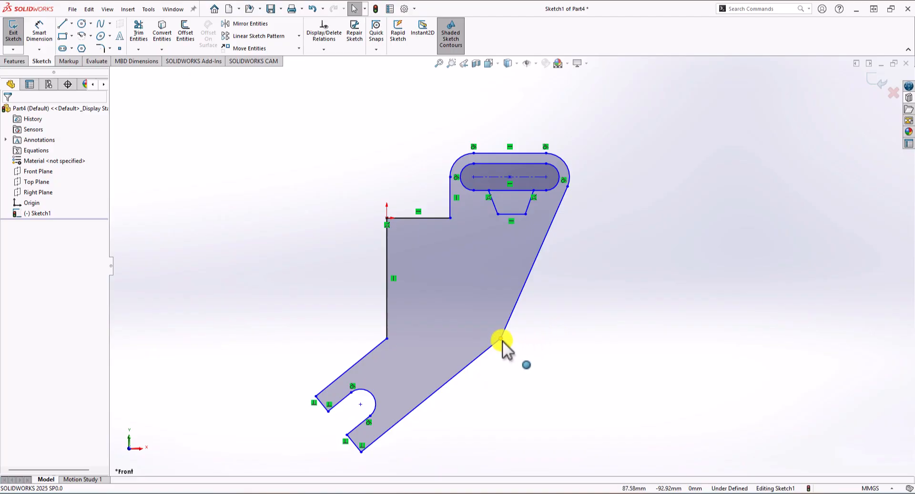
{"action": "scroll", "coordinate": [487, 362], "scroll_direction": "down", "scroll_amount": 2}
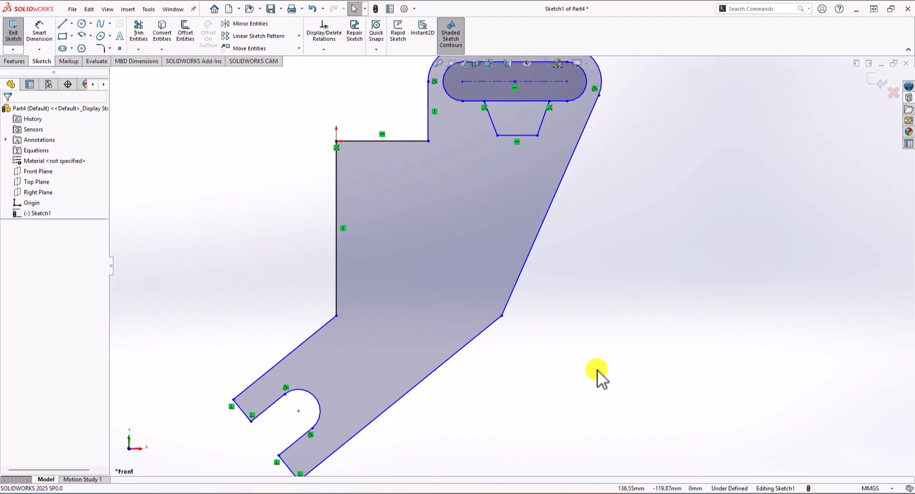
{"action": "left_click", "coordinate": [502, 315]}
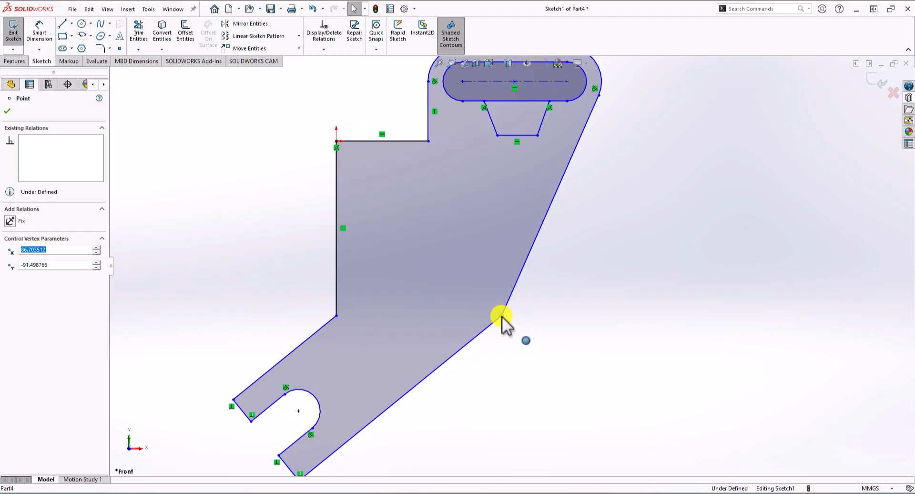
{"action": "left_click", "coordinate": [336, 315], "text": "ctrl"}
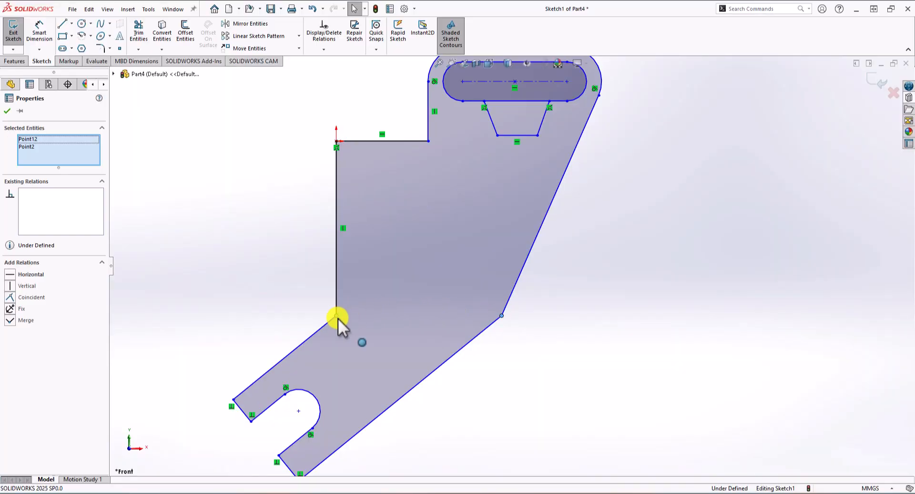
{"action": "left_click", "coordinate": [9, 274]}
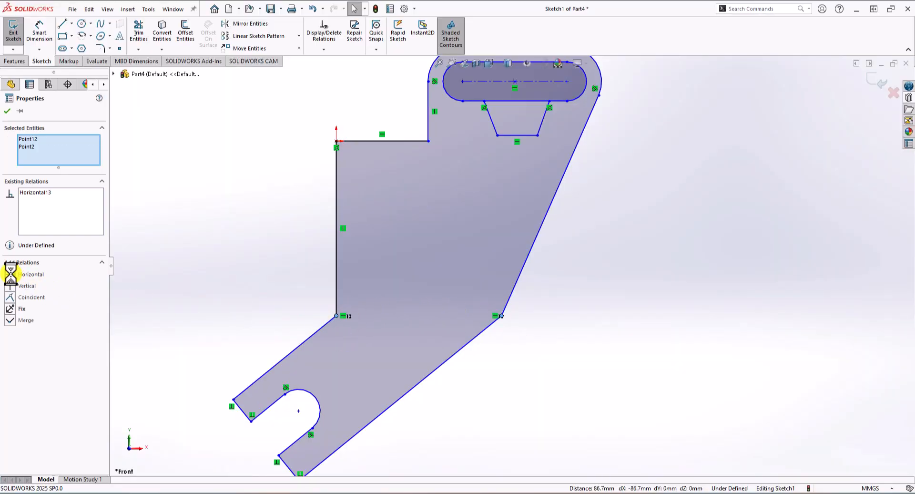
{"action": "left_click", "coordinate": [224, 273]}
- Make the two short end edges on either side of the arm's open slot collinear
{"action": "scroll", "coordinate": [224, 273], "scroll_direction": "up", "scroll_amount": 3}
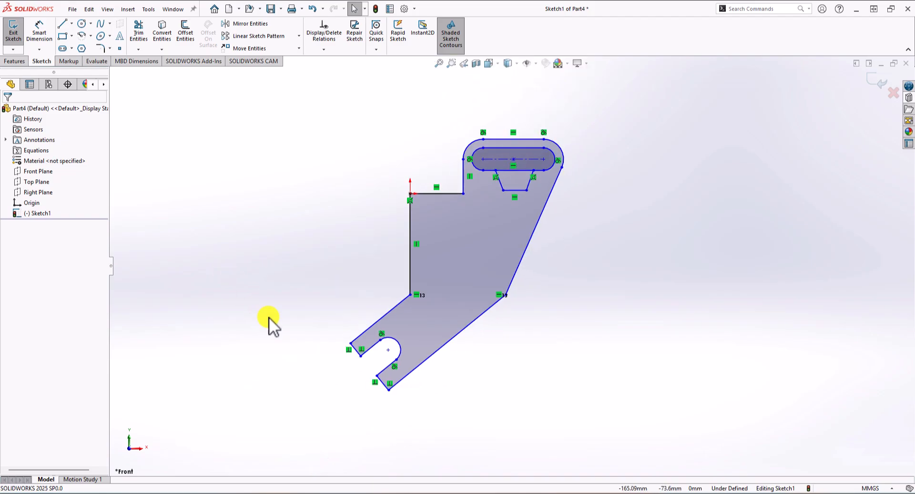
{"action": "scroll", "coordinate": [359, 352], "scroll_direction": "down", "scroll_amount": 3}
{"action": "left_click", "coordinate": [386, 338]}
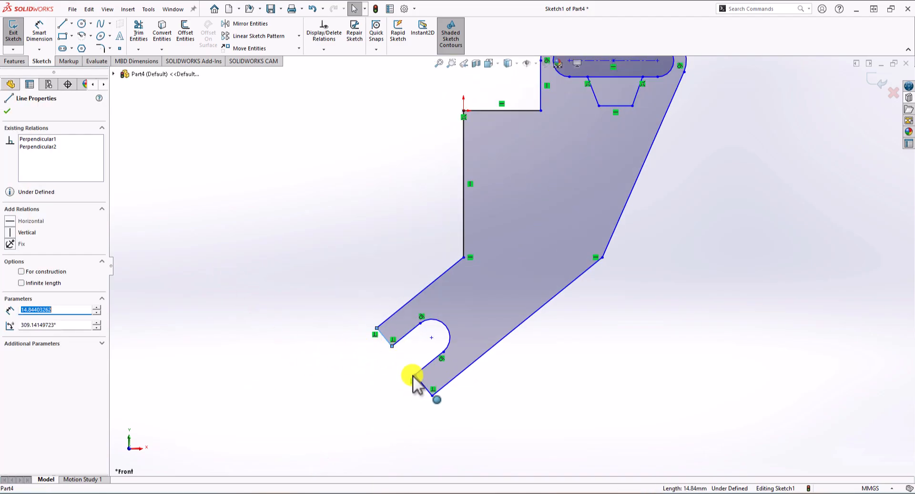
{"action": "left_click", "coordinate": [421, 384], "text": "ctrl"}
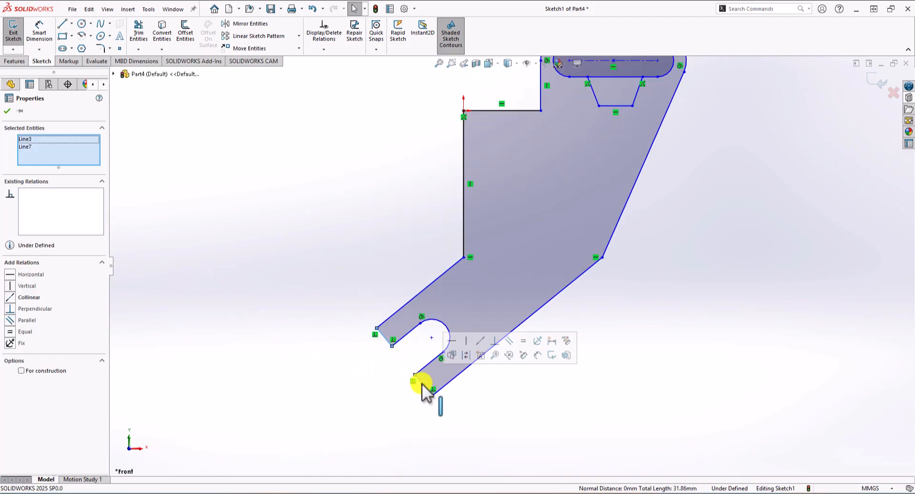
{"action": "left_click", "coordinate": [11, 297]}
{"action": "left_click", "coordinate": [274, 195]}
{"action": "scroll", "coordinate": [623, 204], "scroll_direction": "up", "scroll_amount": 3}
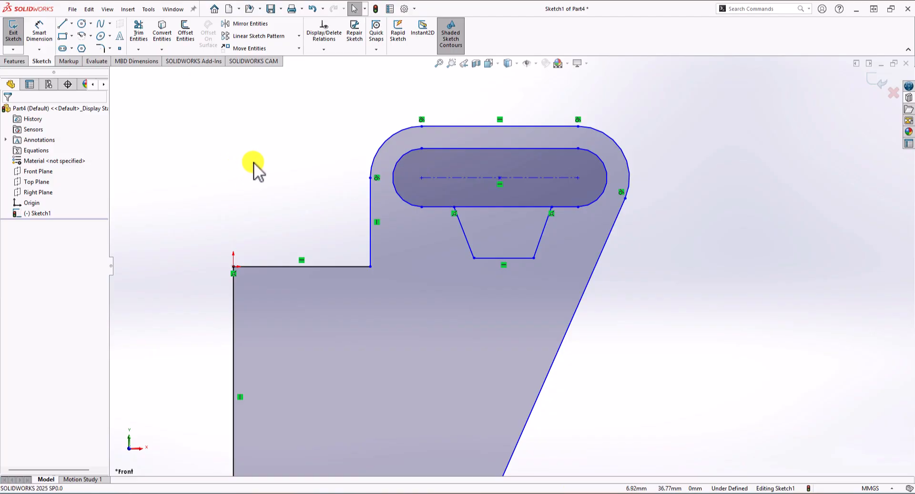
- Draw a vertical construction line about 61 mm long from the midpoint of the head's top edge down through the slot's centre
{"action": "left_click", "coordinate": [473, 178]}
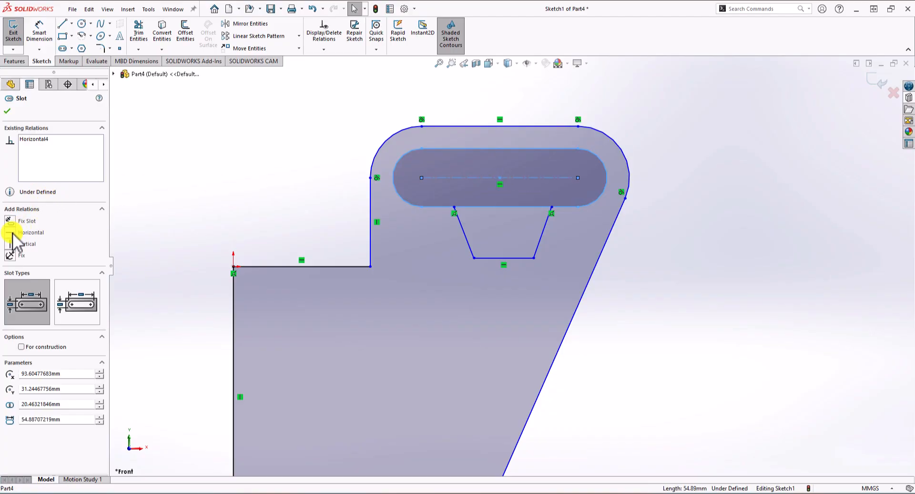
{"action": "left_click", "coordinate": [250, 127]}
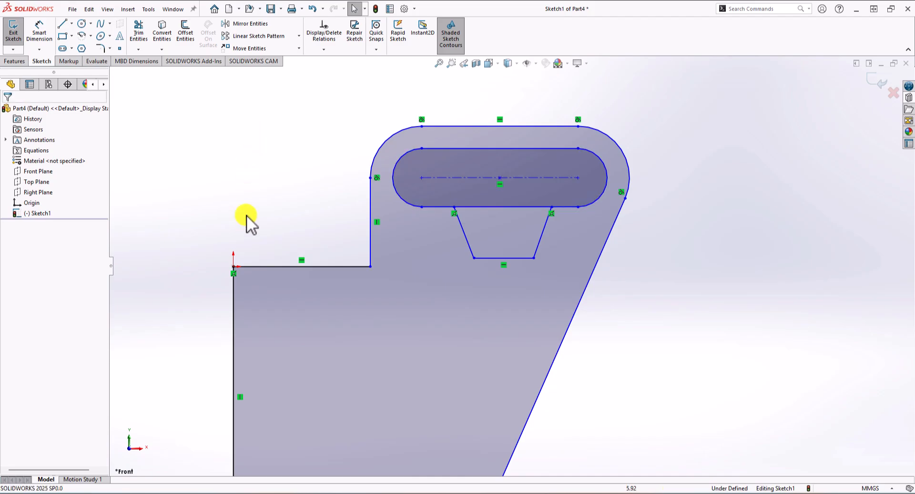
{"action": "left_click", "coordinate": [72, 23]}
{"action": "left_click", "coordinate": [76, 41]}
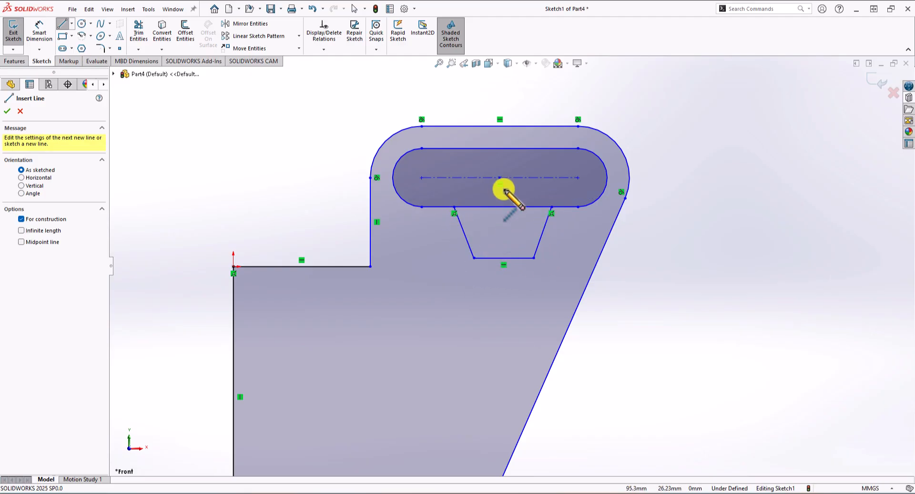
{"action": "left_click_drag", "start_coordinate": [500, 126], "coordinate": [498, 286]}
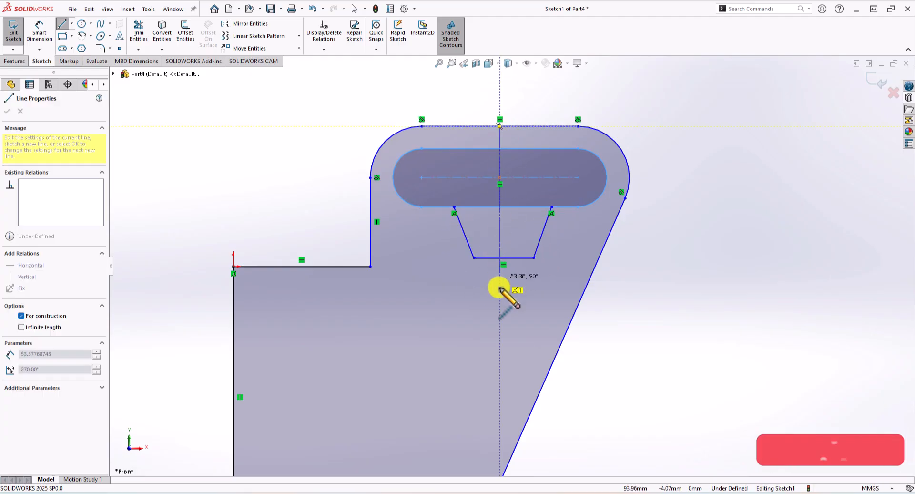
{"action": "key", "text": "Escape"}
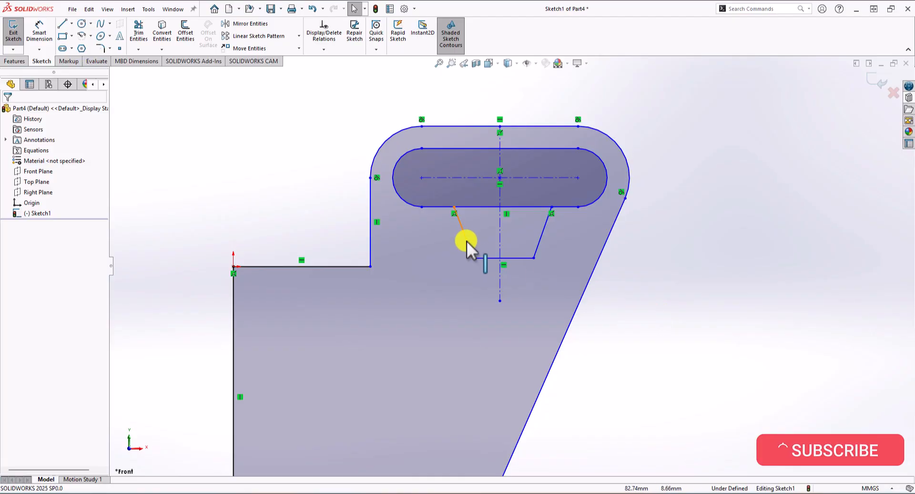
- Make the notch's two slanted sides symmetric about the vertical construction line
{"action": "left_click", "coordinate": [465, 233]}
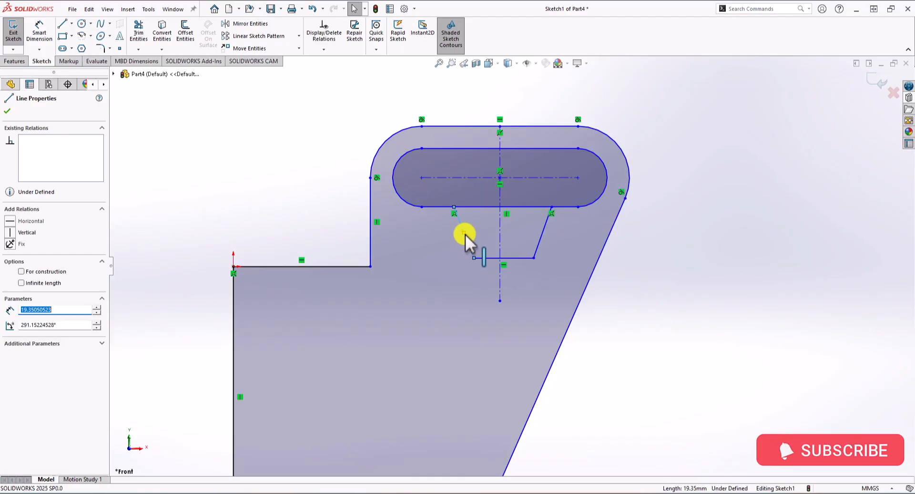
{"action": "left_click", "coordinate": [499, 230], "text": "ctrl"}
{"action": "left_click", "coordinate": [542, 233], "text": "ctrl"}
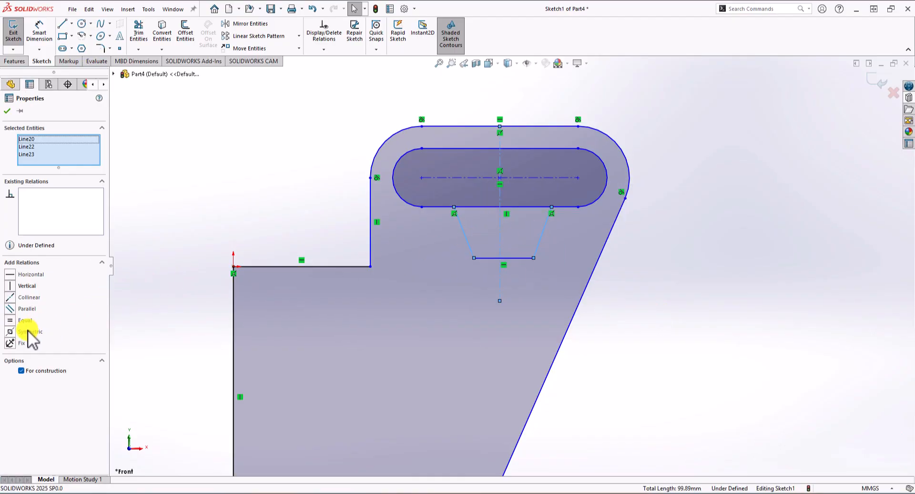
{"action": "left_click", "coordinate": [9, 331]}
{"action": "left_click", "coordinate": [647, 259]}
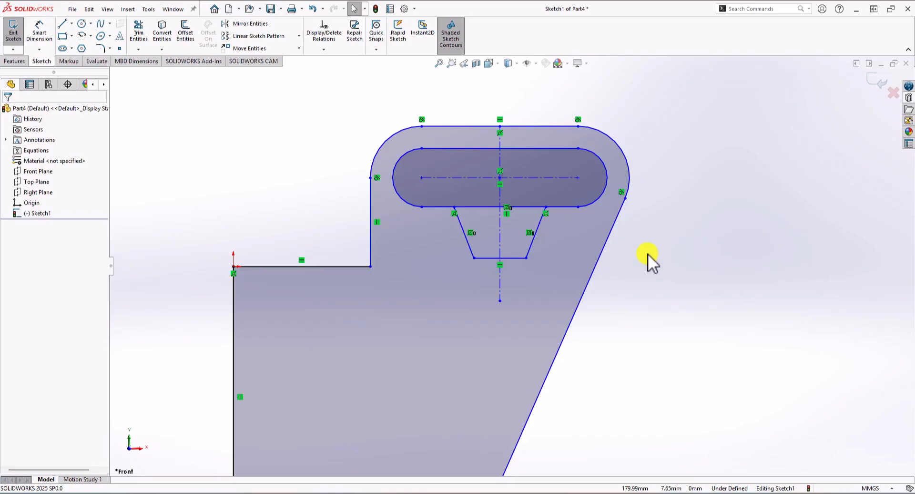
- Make the notch shallower by moving its base up to about Y 9.8 mm
{"action": "left_click", "coordinate": [526, 252]}
{"action": "left_click_drag", "start_coordinate": [526, 251], "coordinate": [527, 237]}
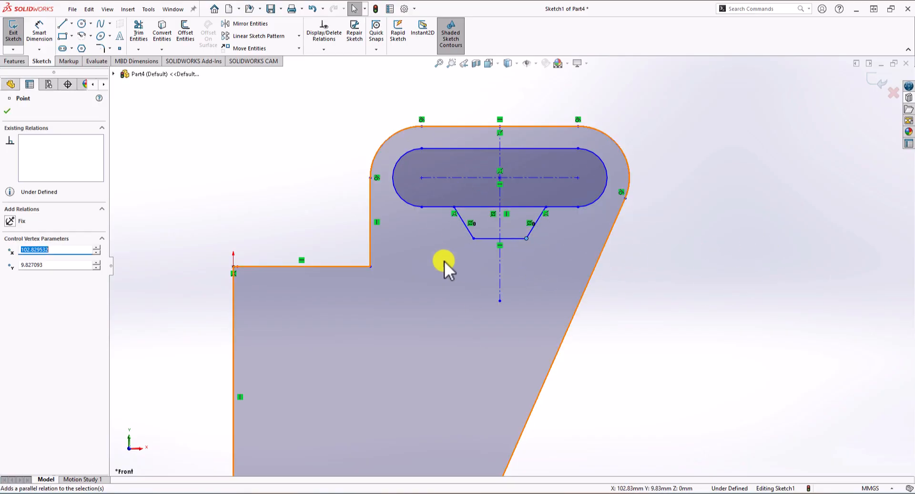
{"action": "left_click", "coordinate": [781, 281]}
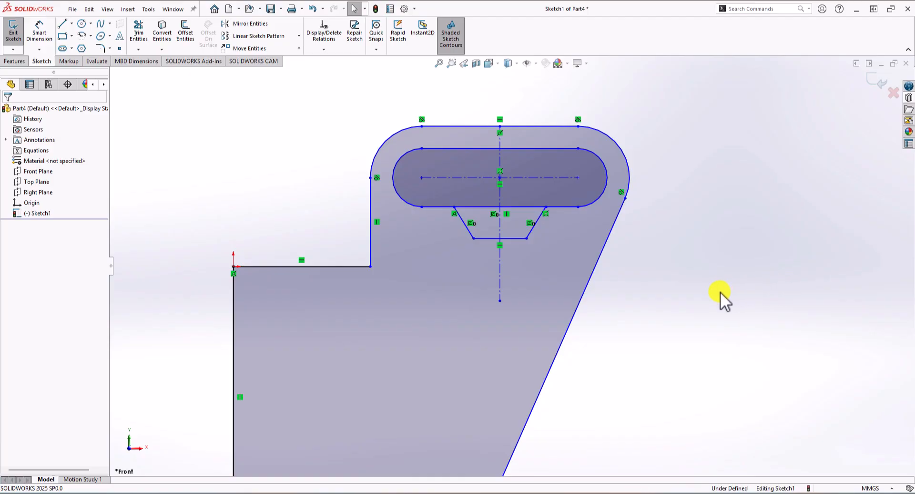
- Draw a centerpoint arc of about 18 mm radius and 42° around the slot's left centre, continuing down from the head's left arc
{"action": "scroll", "coordinate": [705, 295], "scroll_direction": "up", "scroll_amount": 3}
{"action": "scroll", "coordinate": [588, 293], "scroll_direction": "down", "scroll_amount": 2}
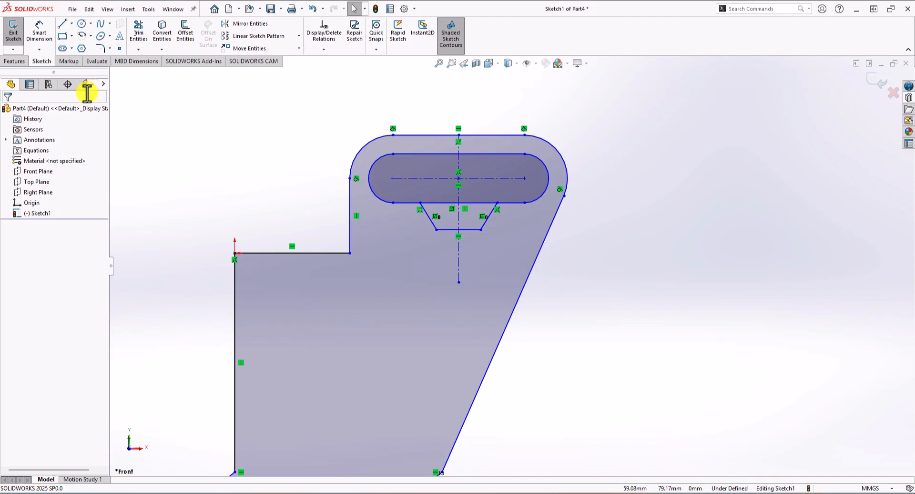
{"action": "left_click", "coordinate": [82, 36]}
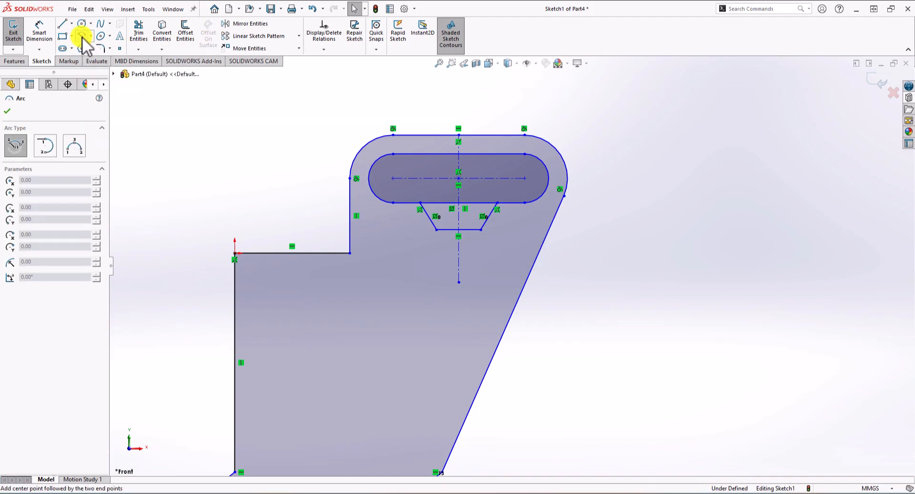
{"action": "left_click", "coordinate": [393, 179]}
{"action": "left_click", "coordinate": [349, 178]}
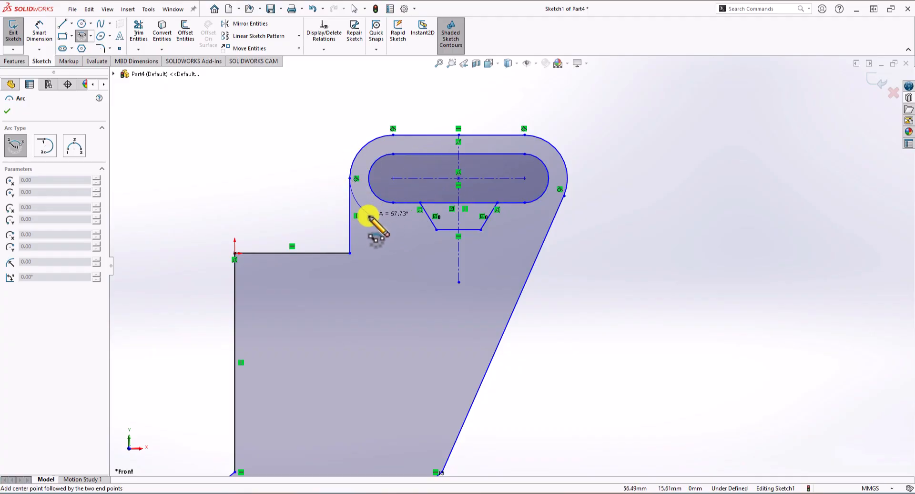
{"action": "left_click", "coordinate": [361, 209]}
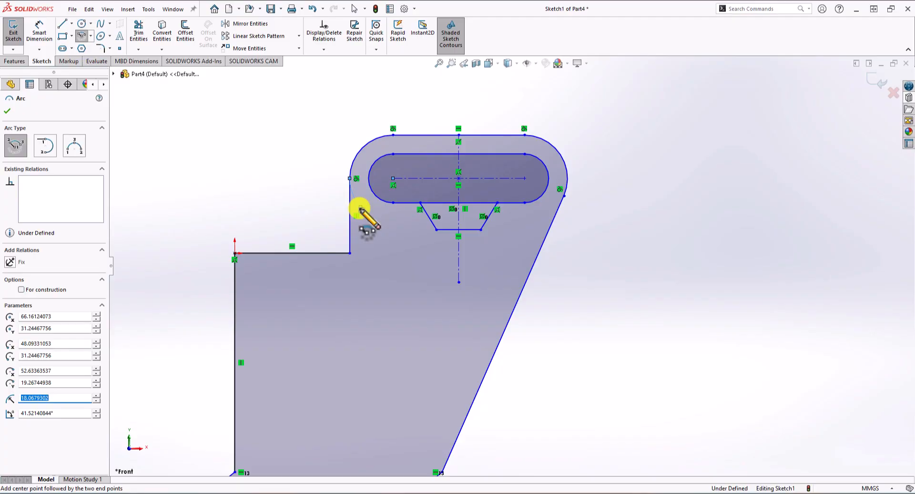
{"action": "key", "text": "Escape"}
- Draw a line about 39.5 mm long tangent to the new arc's end, followed by a horizontal line ending on the outline's slanted right edge
{"action": "left_click", "coordinate": [62, 24]}
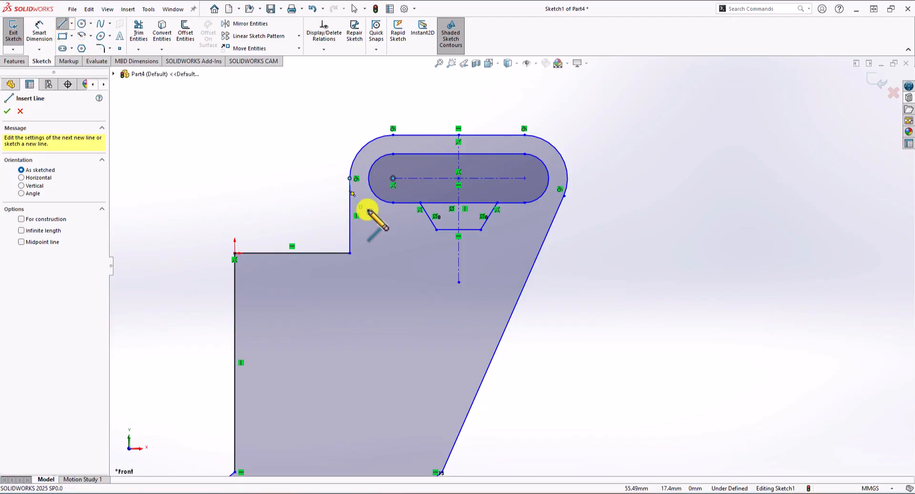
{"action": "left_click", "coordinate": [352, 194]}
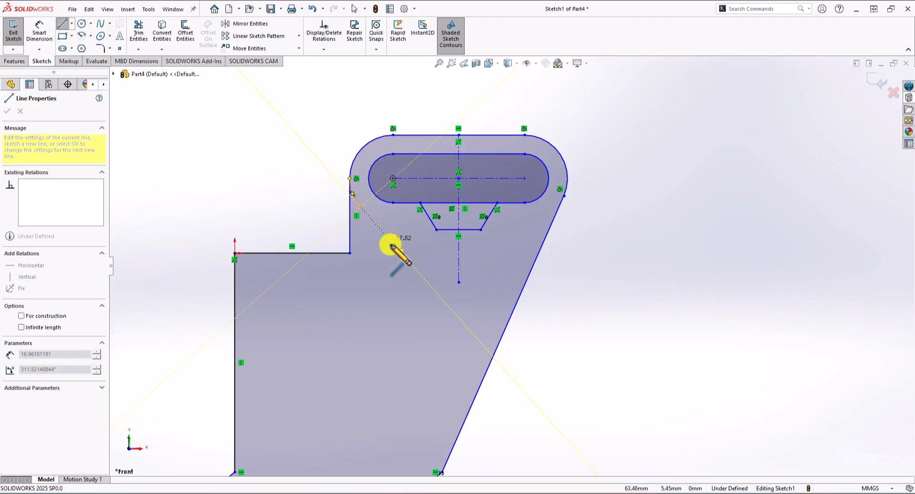
{"action": "left_click", "coordinate": [423, 278]}
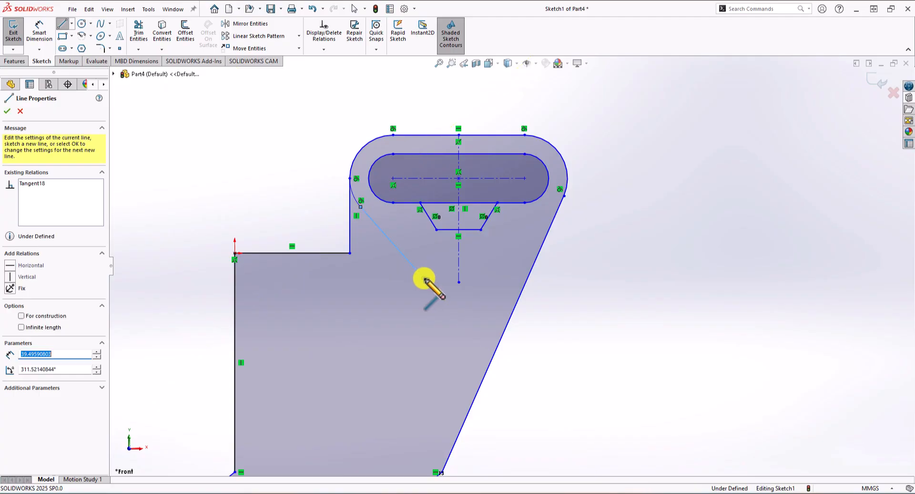
{"action": "left_click", "coordinate": [530, 278]}
{"action": "key", "text": "Escape"}
{"action": "scroll", "coordinate": [582, 296], "scroll_direction": "down", "scroll_amount": 2}
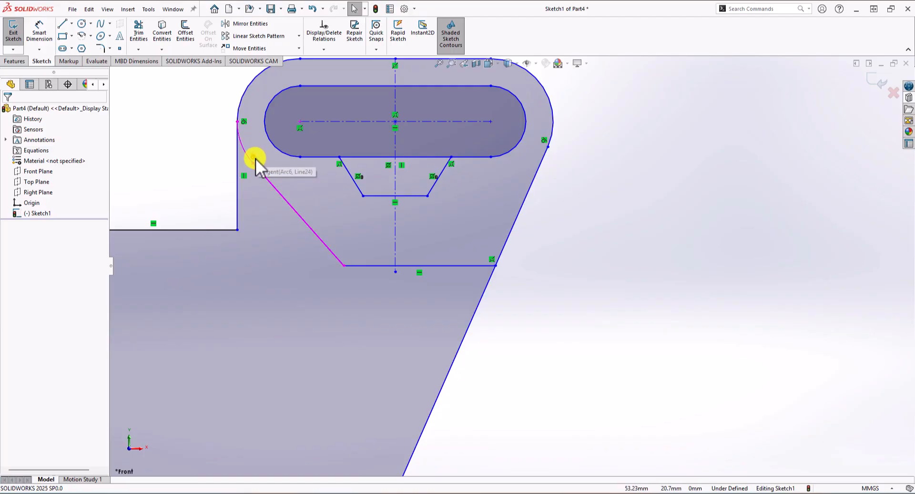
- Make the new slanted line and the outline's slanted right edge symmetric about the vertical construction line
{"action": "scroll", "coordinate": [596, 201], "scroll_direction": "up", "scroll_amount": 2}
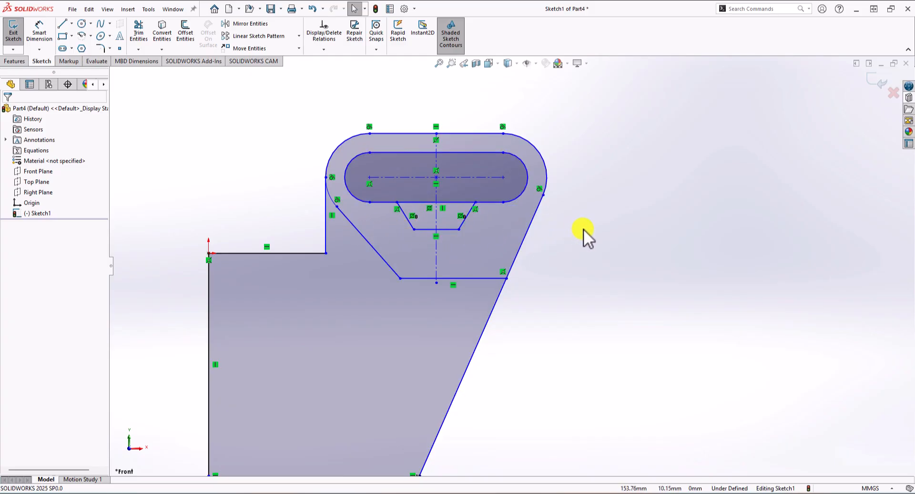
{"action": "left_click", "coordinate": [351, 223]}
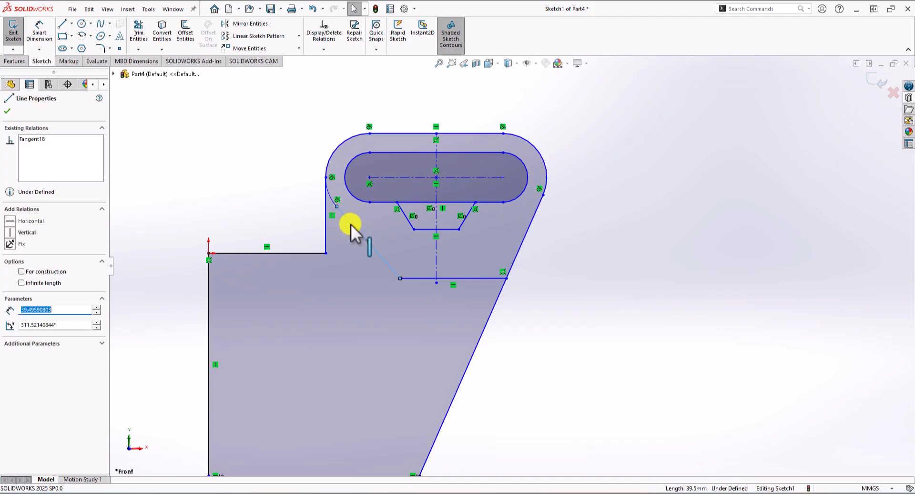
{"action": "left_click", "coordinate": [436, 218], "text": "ctrl"}
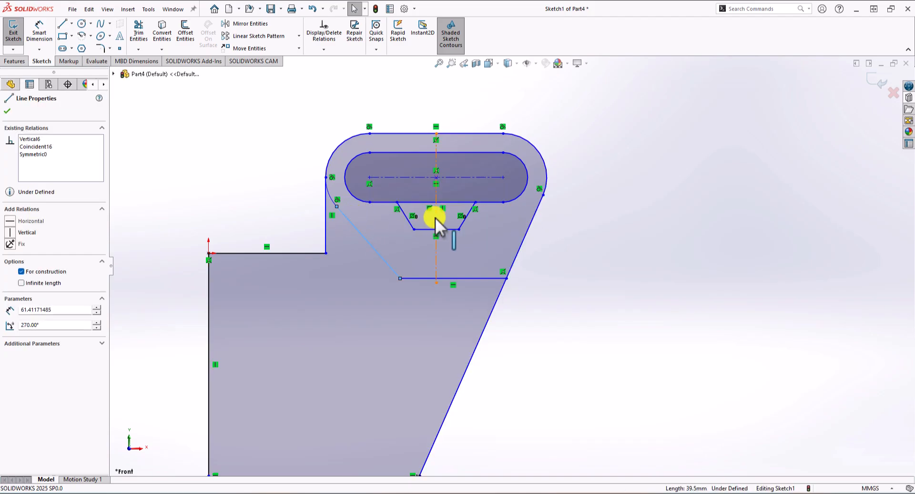
{"action": "left_click", "coordinate": [530, 227], "text": "ctrl"}
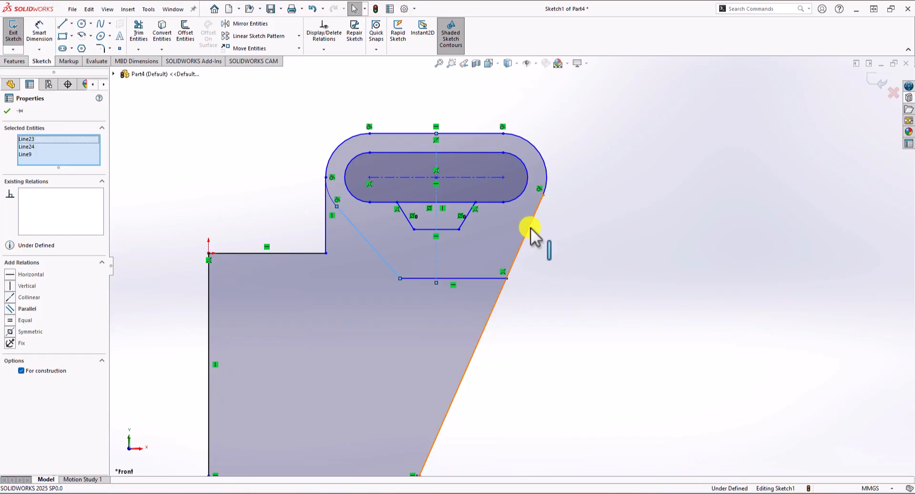
{"action": "left_click", "coordinate": [18, 332]}
{"action": "left_click", "coordinate": [740, 270]}
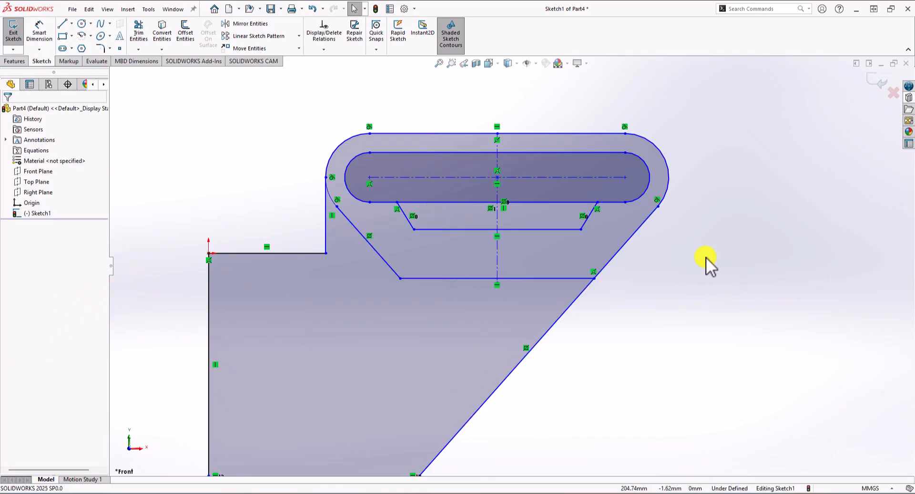
- Dimension the body's left vertical edge between its two endpoints as 15 mm
{"action": "scroll", "coordinate": [661, 249], "scroll_direction": "up", "scroll_amount": 4}
{"action": "scroll", "coordinate": [552, 297], "scroll_direction": "down", "scroll_amount": 2}
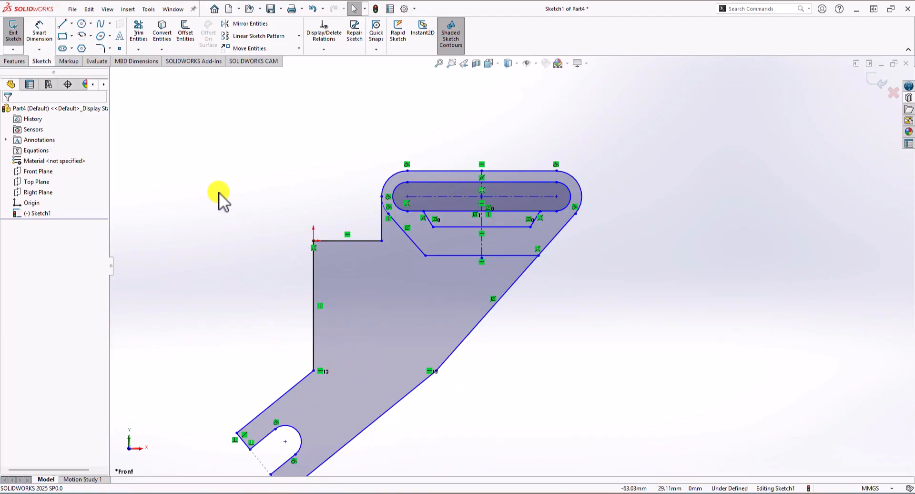
{"action": "left_click", "coordinate": [40, 35]}
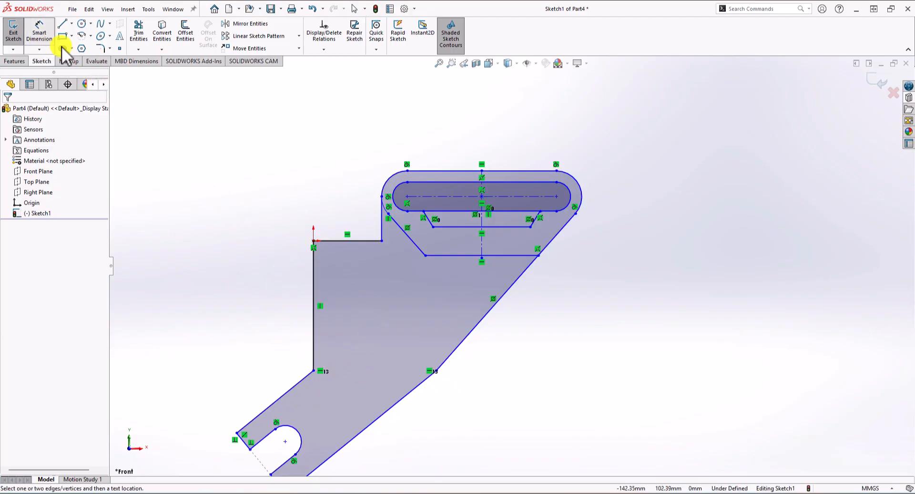
{"action": "left_click", "coordinate": [313, 241]}
{"action": "left_click", "coordinate": [313, 371]}
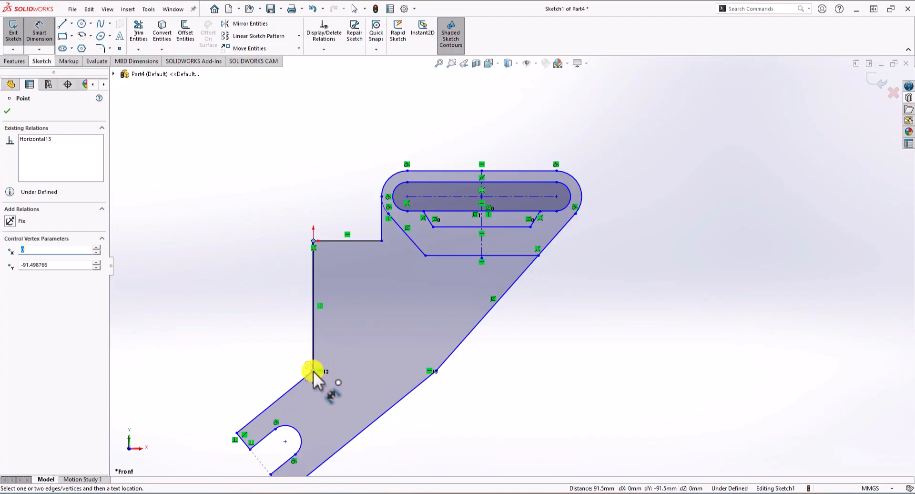
{"action": "left_click", "coordinate": [207, 316]}
{"action": "type", "text": "15"}
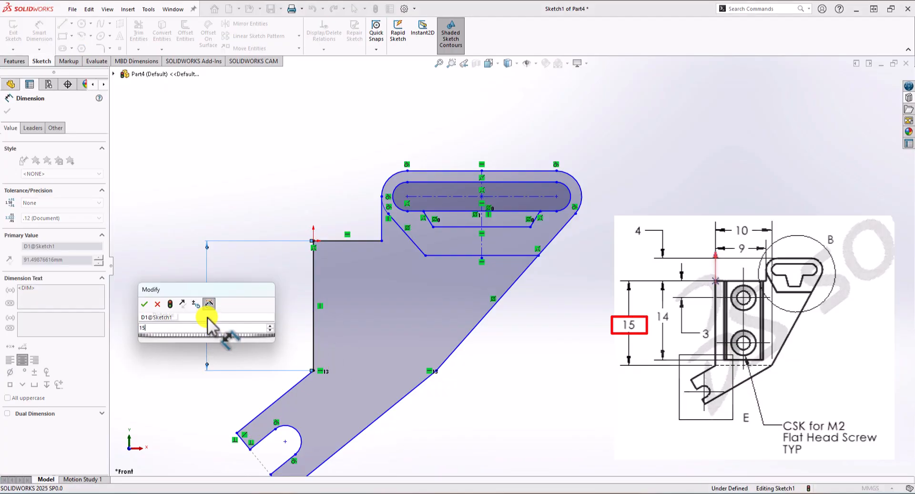
{"action": "key", "text": "Return"}
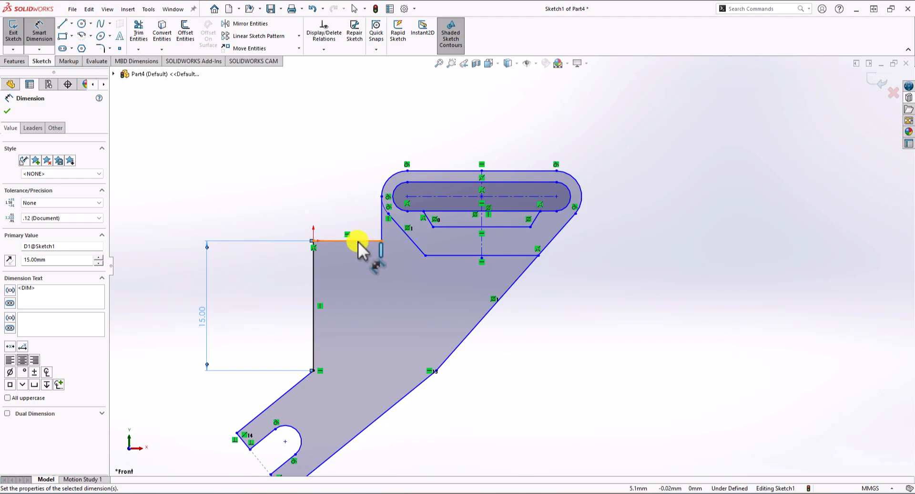
- Dimension the height from the body's top edge to the head's top edge as 4 mm
{"action": "left_click", "coordinate": [359, 241]}
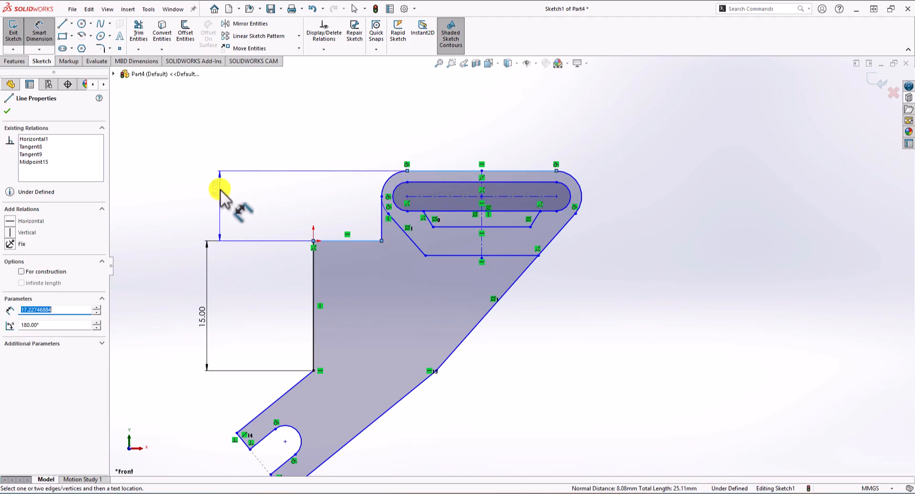
{"action": "left_click", "coordinate": [208, 200]}
{"action": "type", "text": "4"}
{"action": "key", "text": "Return"}
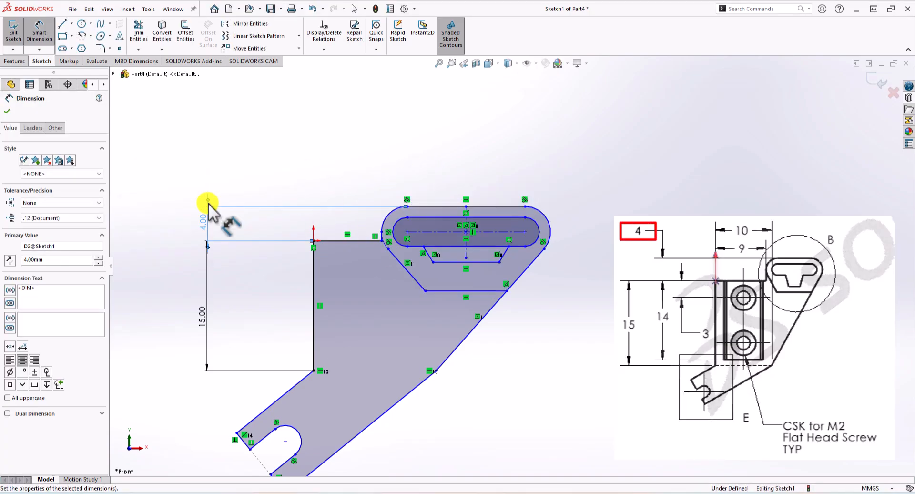
- Dimension the horizontal distance from the origin to the short vertical edge below the head as 9 mm
{"action": "left_click", "coordinate": [313, 241]}
{"action": "scroll", "coordinate": [314, 241], "scroll_direction": "down", "scroll_amount": 5}
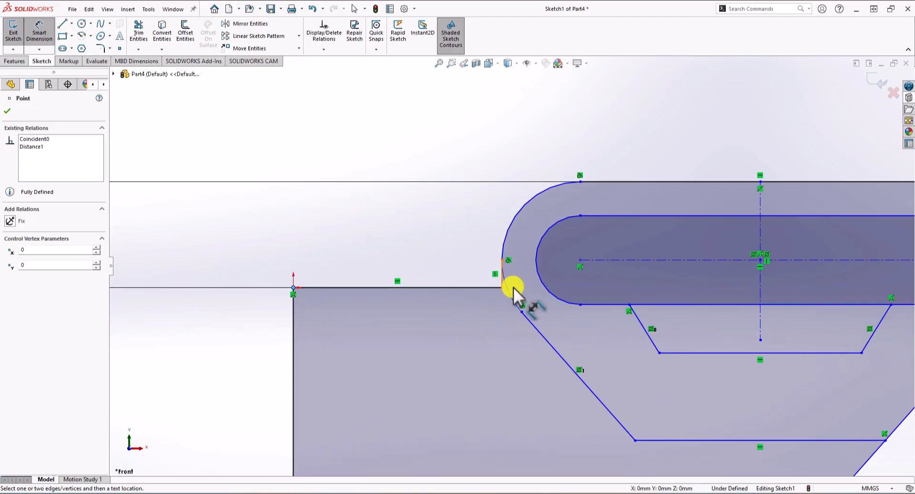
{"action": "left_click", "coordinate": [502, 280]}
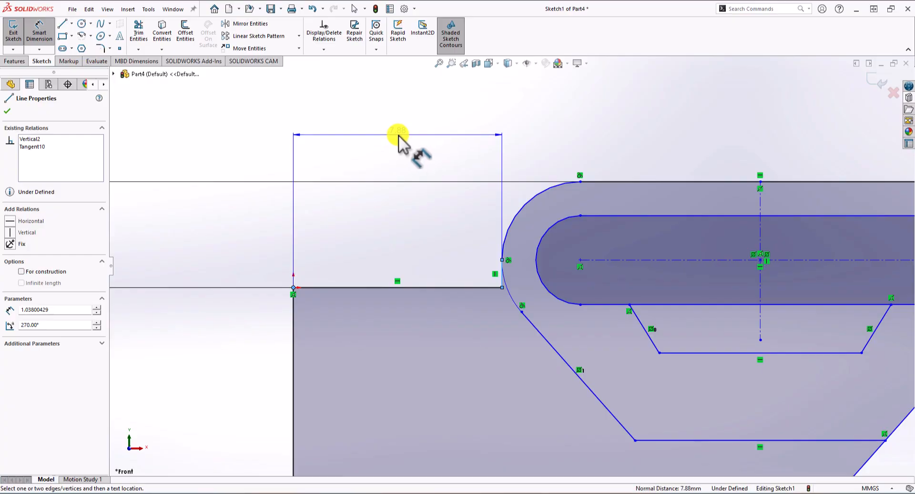
{"action": "left_click", "coordinate": [398, 135]}
{"action": "type", "text": "9"}
{"action": "key", "text": "Return"}
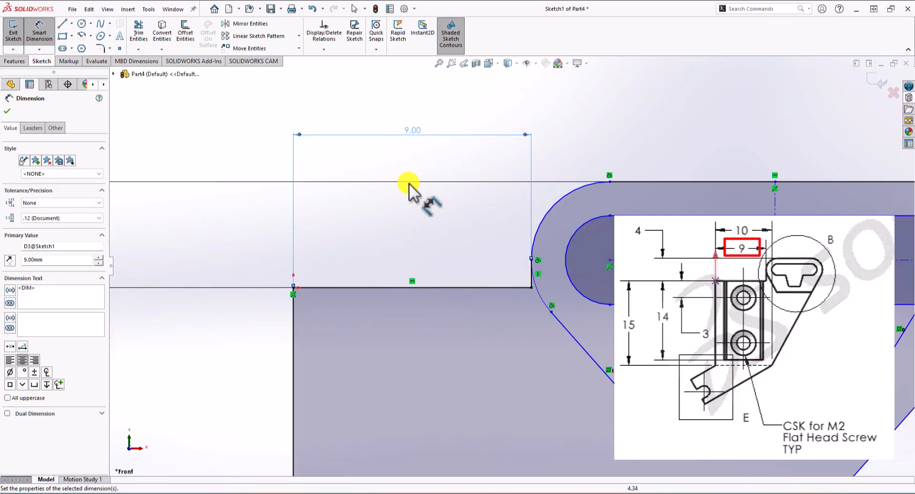
- Dimension the horizontal distance from the origin to the body's lower right corner as 10 mm
{"action": "scroll", "coordinate": [421, 238], "scroll_direction": "up", "scroll_amount": 3}
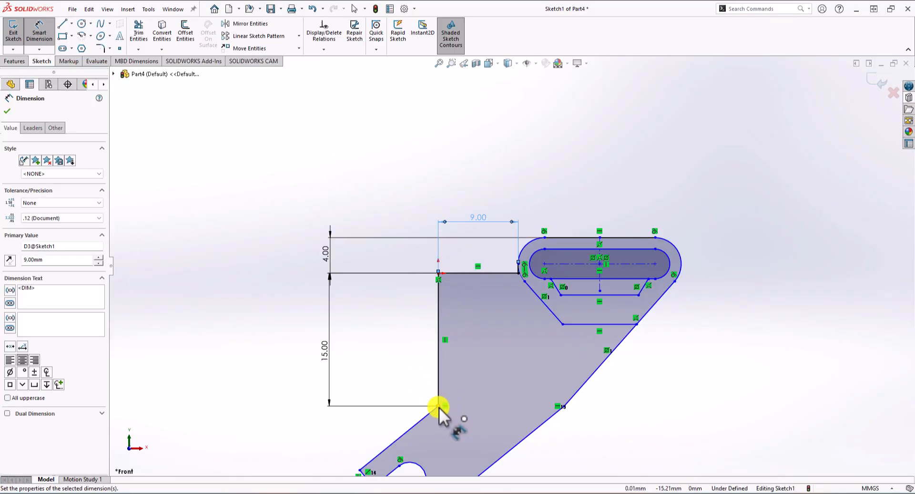
{"action": "left_click", "coordinate": [437, 273]}
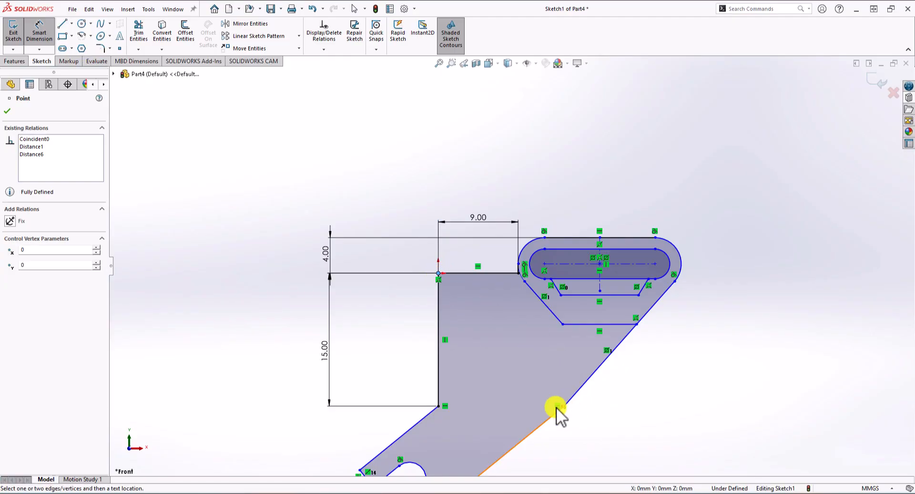
{"action": "left_click", "coordinate": [564, 406]}
{"action": "left_click", "coordinate": [512, 204]}
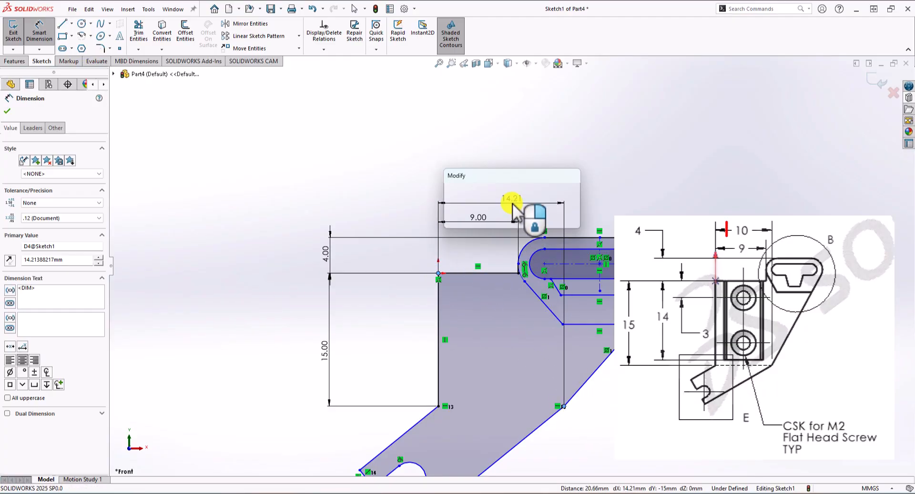
{"action": "type", "text": "10"}
{"action": "key", "text": "Return"}
{"action": "left_click", "coordinate": [401, 204]}
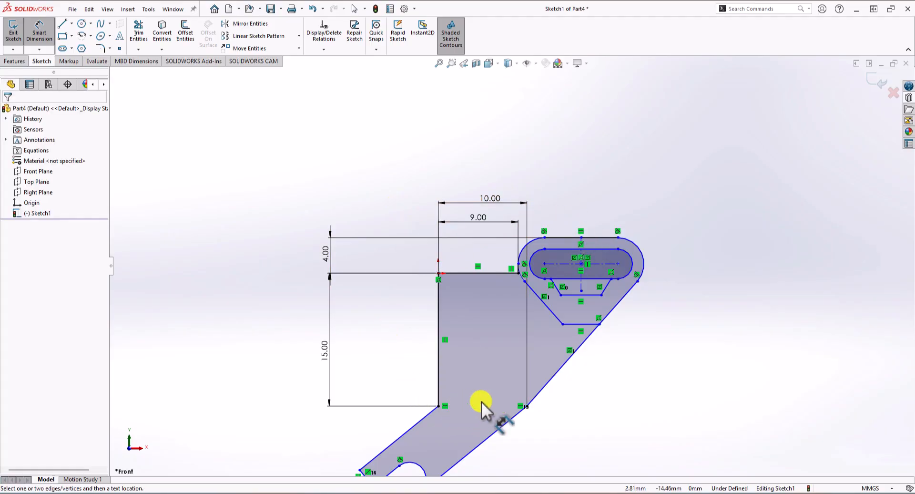
- Dimension the head's overall width between the outer sides of its two end arcs as 10 mm
{"action": "scroll", "coordinate": [615, 289], "scroll_direction": "down", "scroll_amount": 4}
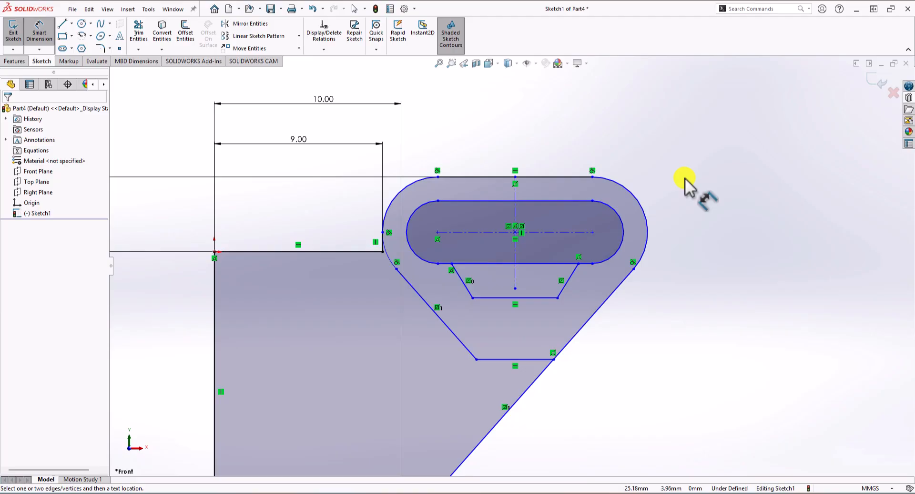
{"action": "left_click", "coordinate": [396, 193]}
{"action": "left_click", "coordinate": [643, 208]}
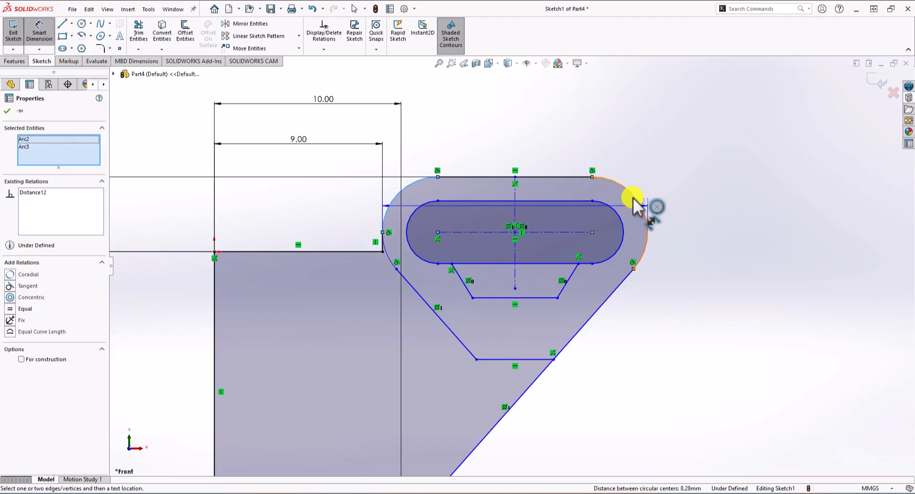
{"action": "left_click", "coordinate": [503, 92]}
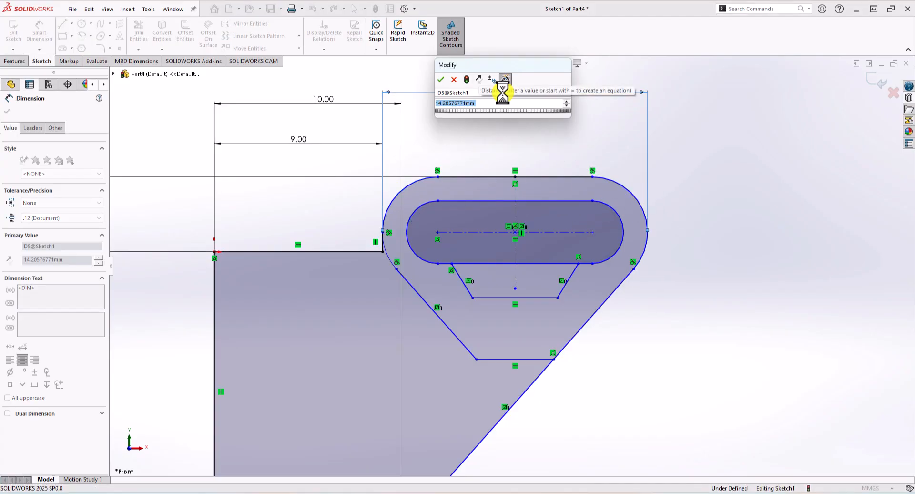
{"action": "type", "text": "10"}
{"action": "key", "text": "Return"}
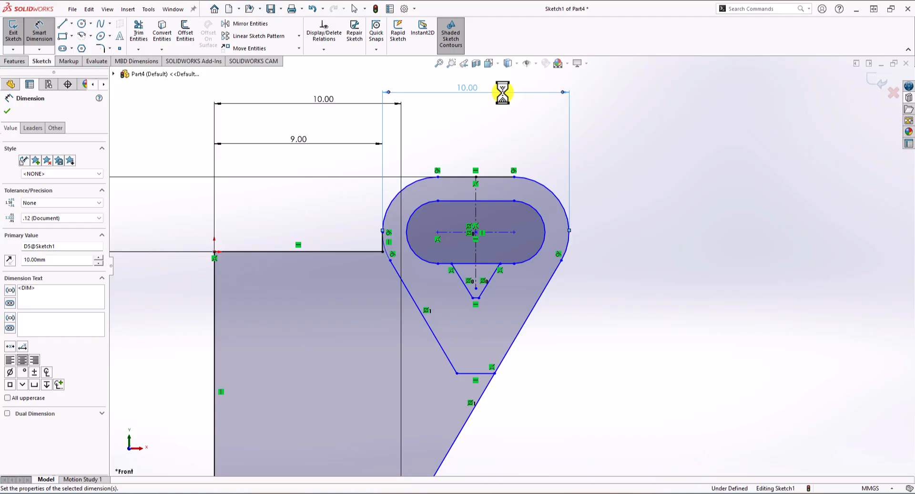
- Dimension the height between the head slot's two straight edges as 2 mm
{"action": "scroll", "coordinate": [511, 231], "scroll_direction": "up", "scroll_amount": 2}
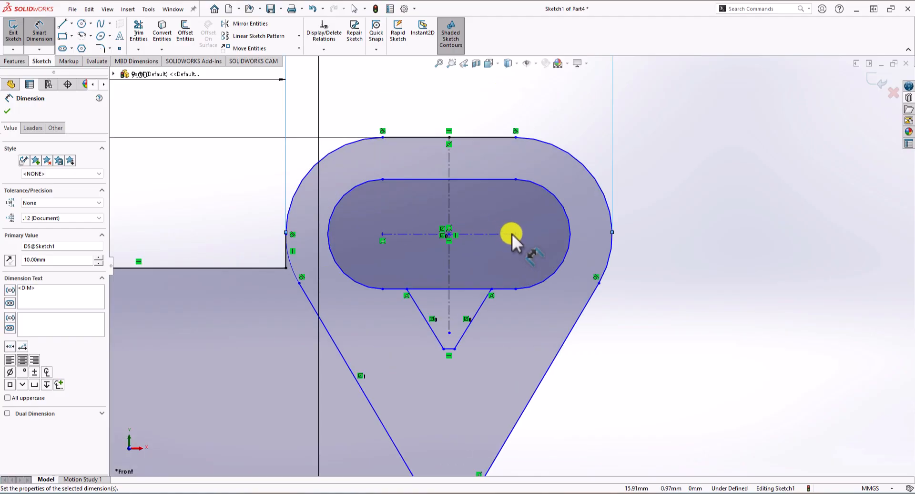
{"action": "left_click", "coordinate": [495, 180]}
{"action": "left_click", "coordinate": [505, 289]}
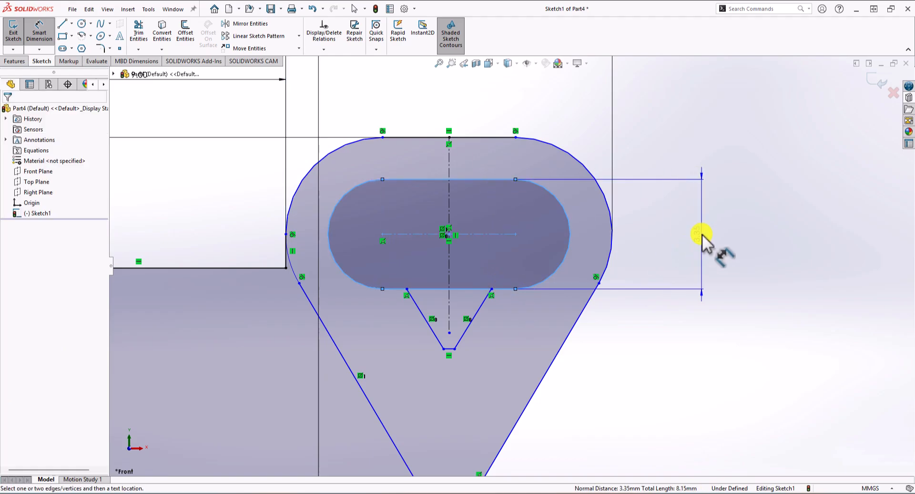
{"action": "left_click", "coordinate": [702, 234]}
{"action": "type", "text": "2.00mm"}
{"action": "key", "text": "Return"}
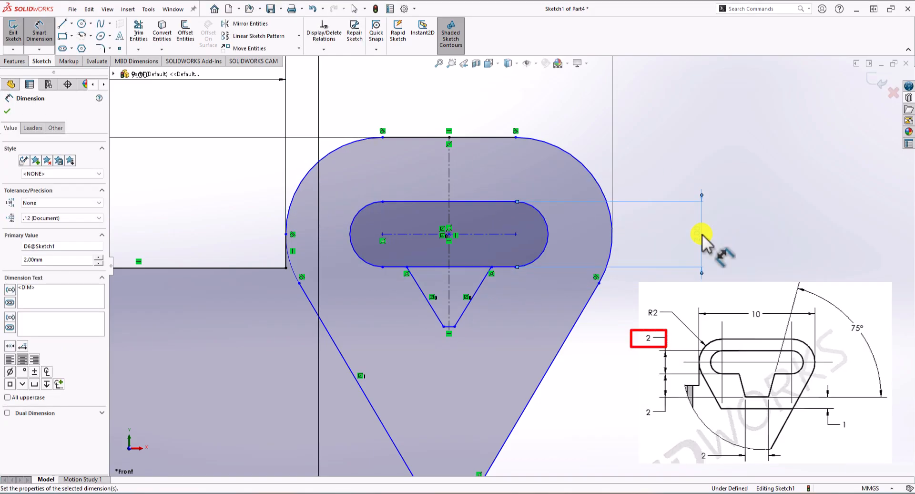
- Dimension the radius of the head's left outer arc as 2 mm
{"action": "scroll", "coordinate": [702, 234], "scroll_direction": "down", "scroll_amount": 3}
{"action": "left_click", "coordinate": [407, 200]}
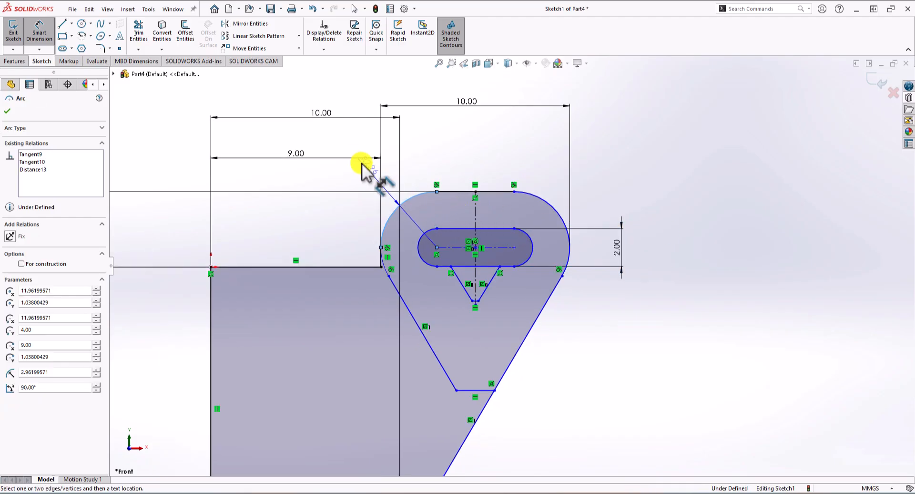
{"action": "left_click", "coordinate": [353, 149]}
{"action": "type", "text": "2.00mm"}
{"action": "key", "text": "Return"}
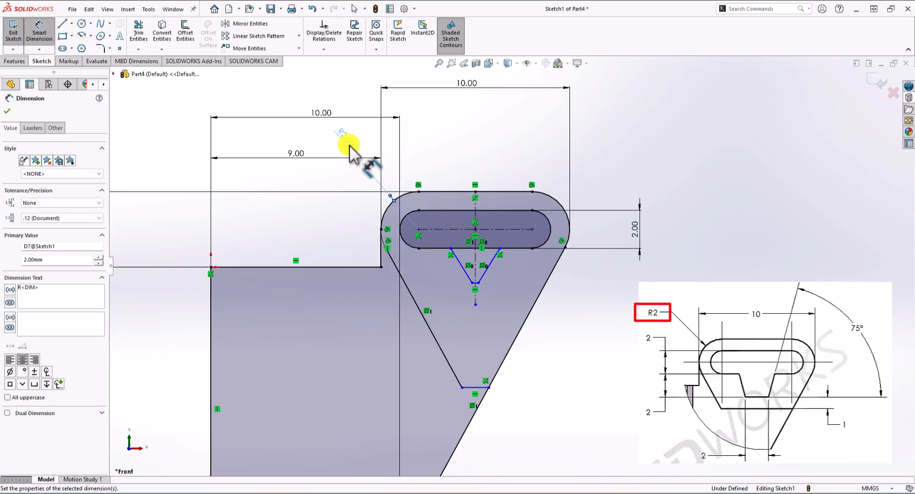
- Dimension the vertical distance from the slot's lower edge to the notch's short bottom line as 2 mm
{"action": "left_click", "coordinate": [438, 247]}
{"action": "scroll", "coordinate": [468, 272], "scroll_direction": "down", "scroll_amount": 3}
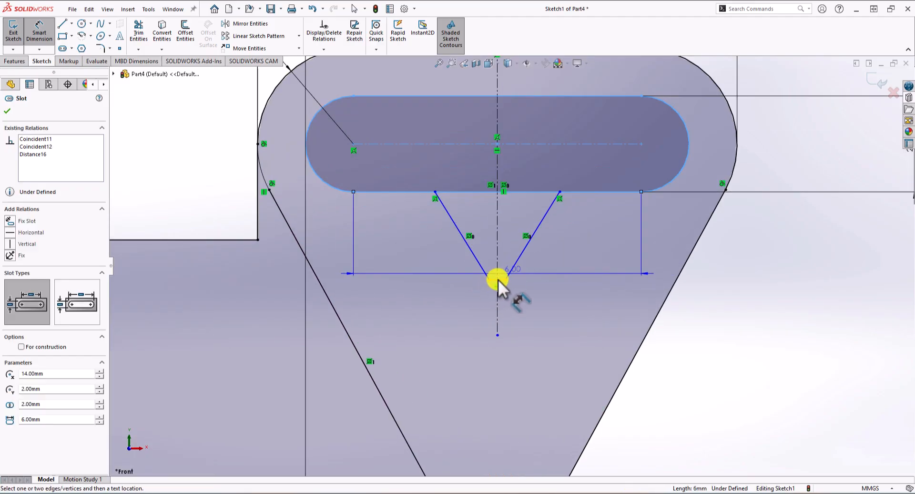
{"action": "left_click", "coordinate": [497, 280]}
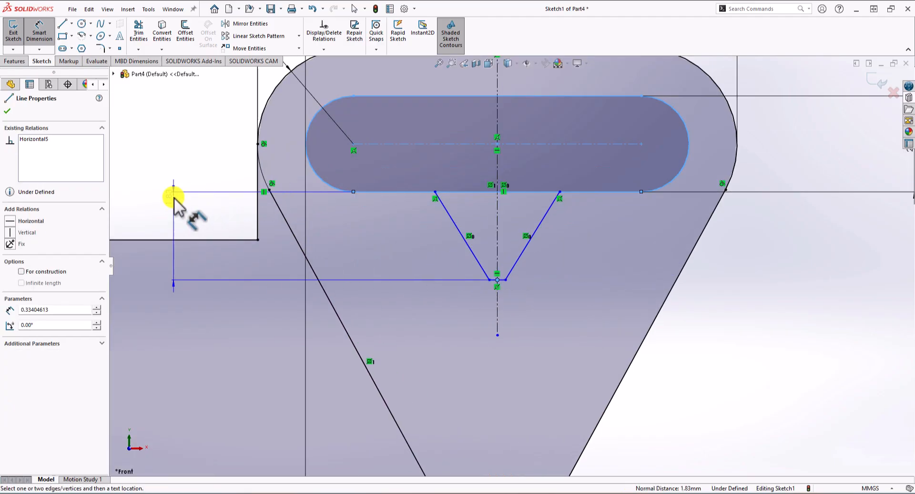
{"action": "left_click", "coordinate": [173, 196]}
{"action": "type", "text": "2"}
{"action": "key", "text": "Return"}
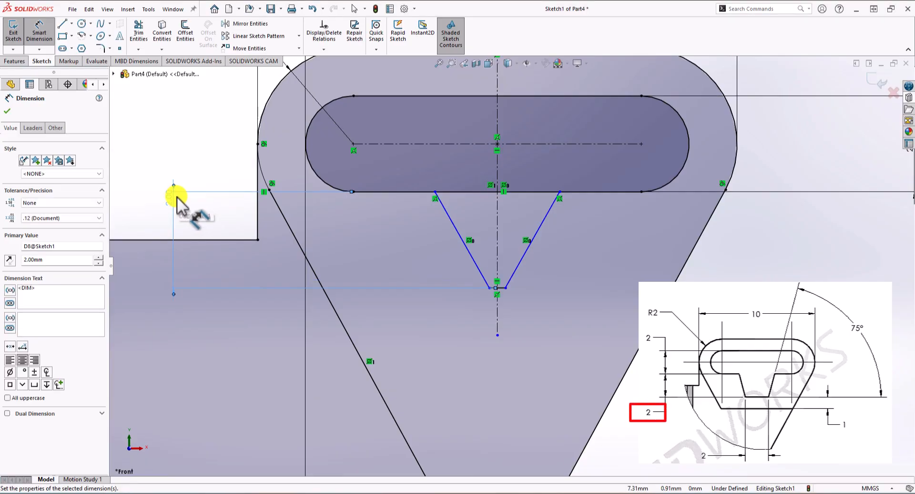
- Dimension the vertical distance between the notch's bottom line and the horizontal line below it as 1 mm
{"action": "scroll", "coordinate": [511, 362], "scroll_direction": "up", "scroll_amount": 3}
{"action": "left_click", "coordinate": [509, 428]}
{"action": "scroll", "coordinate": [516, 343], "scroll_direction": "down", "scroll_amount": 5}
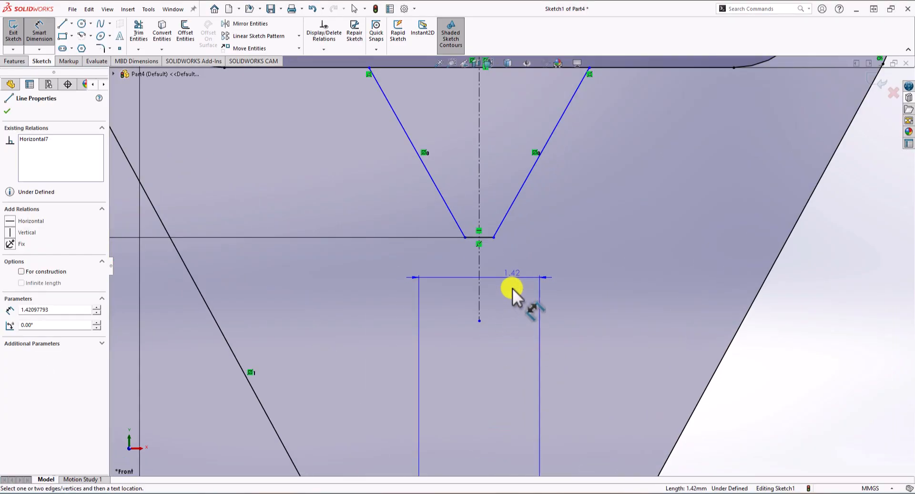
{"action": "left_click", "coordinate": [485, 237]}
{"action": "scroll", "coordinate": [610, 329], "scroll_direction": "up", "scroll_amount": 4}
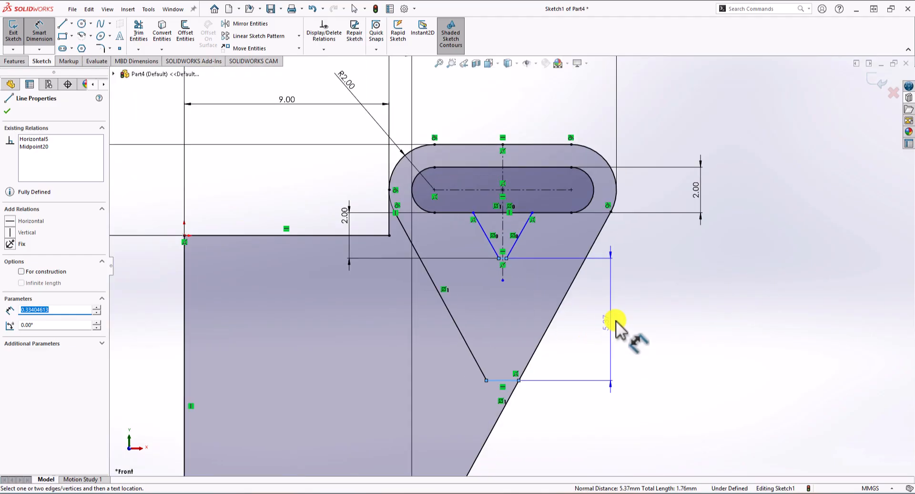
{"action": "left_click", "coordinate": [614, 267]}
{"action": "type", "text": "1"}
{"action": "key", "text": "Return"}
- Dimension the angle of the notch's right slanted side from the horizontal at its lower endpoint as 75 degrees
{"action": "scroll", "coordinate": [538, 223], "scroll_direction": "down", "scroll_amount": 4}
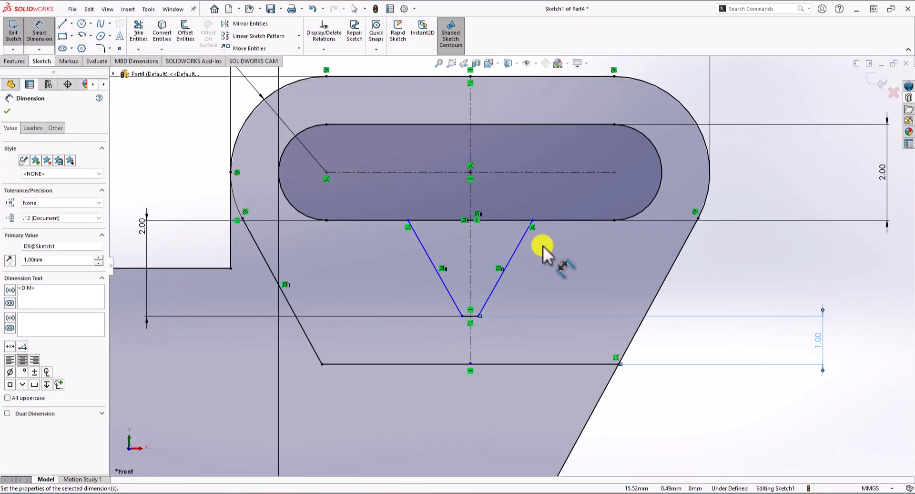
{"action": "left_click", "coordinate": [523, 240]}
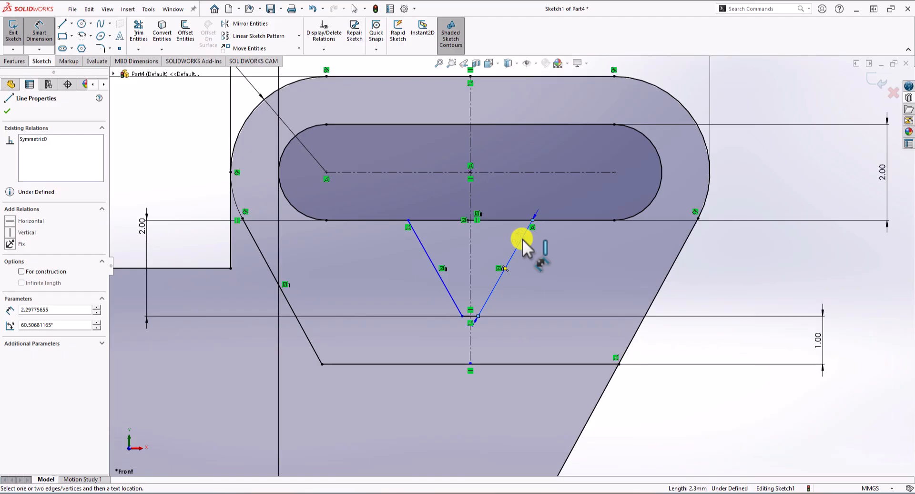
{"action": "left_click_drag", "start_coordinate": [523, 239], "coordinate": [478, 316]}
{"action": "left_click", "coordinate": [478, 316]}
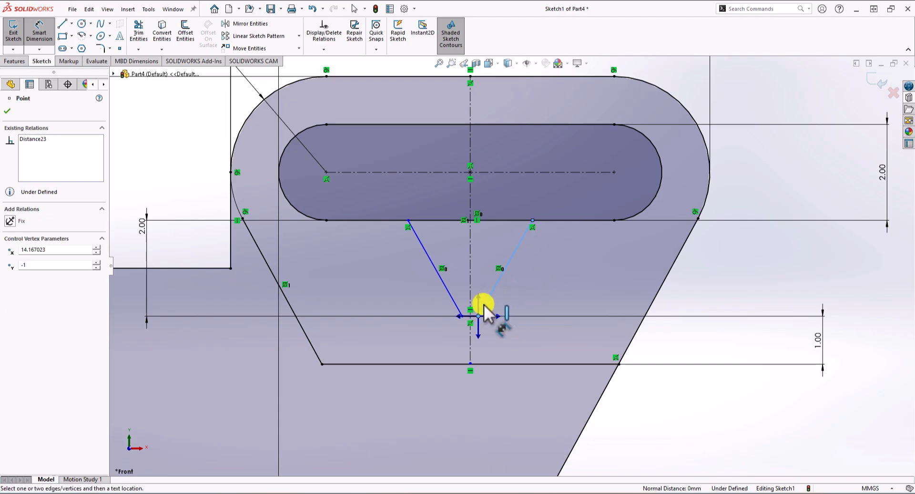
{"action": "left_click_drag", "start_coordinate": [497, 316], "coordinate": [750, 149]}
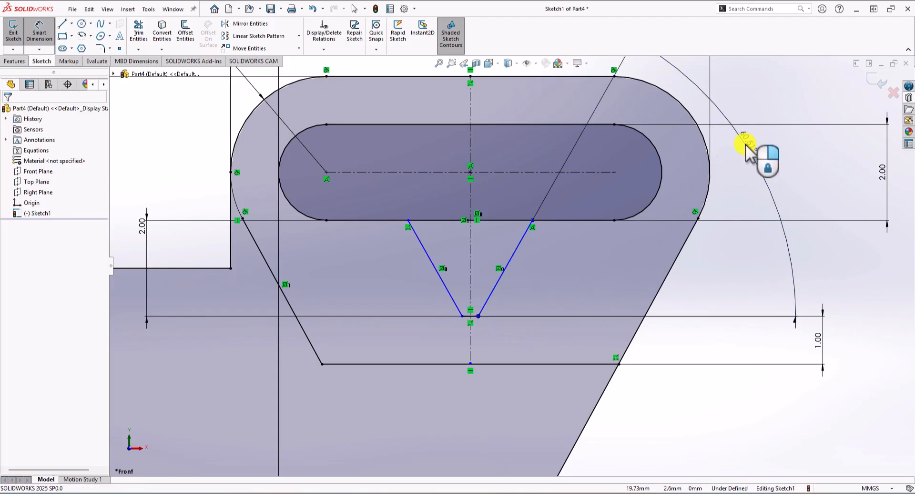
{"action": "type", "text": "75"}
{"action": "key", "text": "Return"}
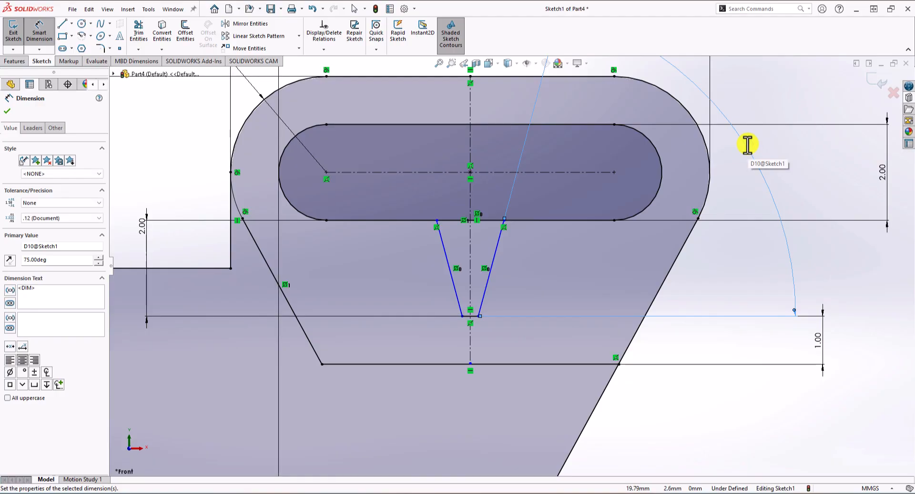
- Dimension the width of the notch's bottom line as 2 mm
{"action": "scroll", "coordinate": [470, 324], "scroll_direction": "down", "scroll_amount": 3}
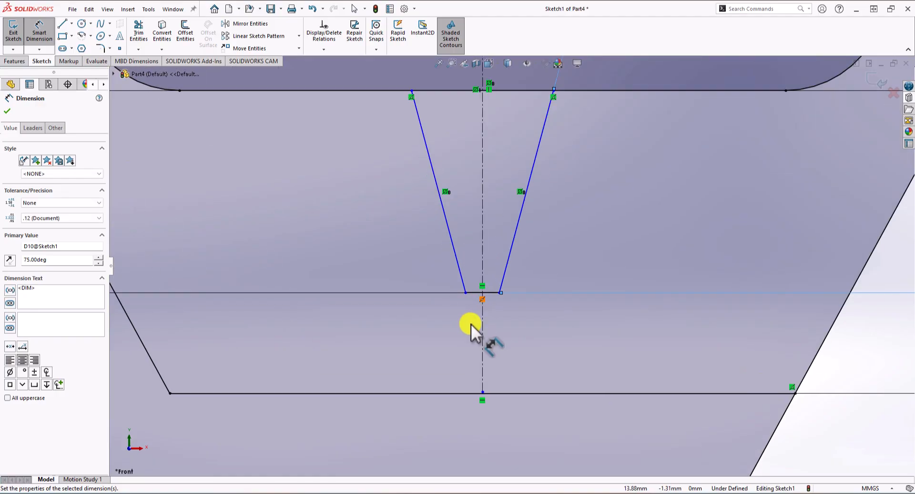
{"action": "left_click", "coordinate": [475, 293]}
{"action": "left_click", "coordinate": [390, 342]}
{"action": "type", "text": "2"}
{"action": "key", "text": "Return"}
{"action": "scroll", "coordinate": [604, 336], "scroll_direction": "up", "scroll_amount": 5}
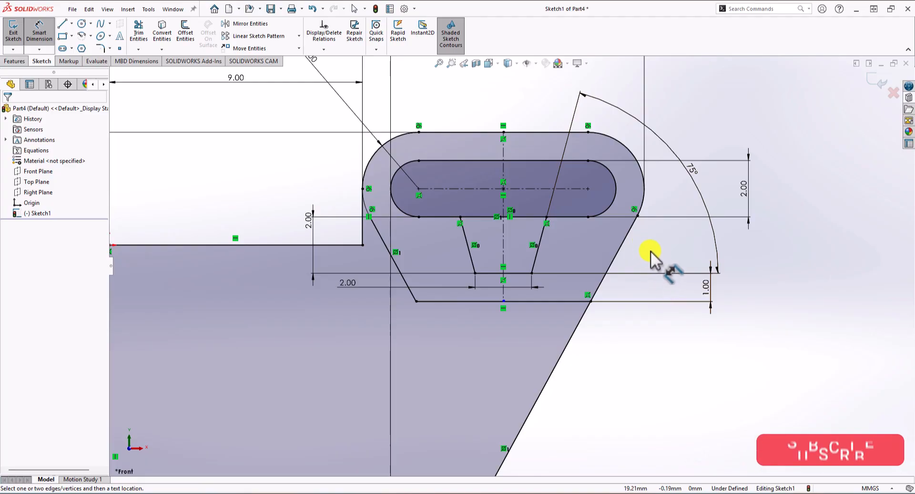
- Dimension the length of the angled arm's upper slanted edge as 5 mm
{"action": "scroll", "coordinate": [650, 251], "scroll_direction": "up", "scroll_amount": 5}
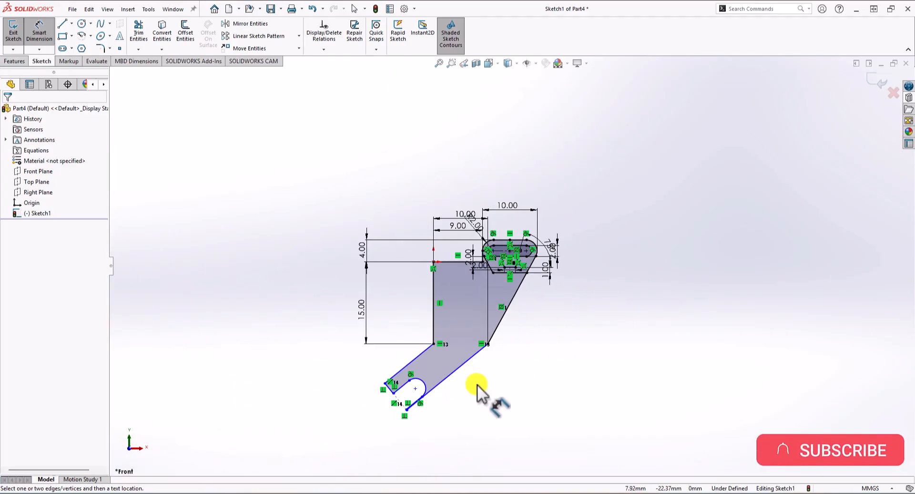
{"action": "scroll", "coordinate": [449, 394], "scroll_direction": "down", "scroll_amount": 3}
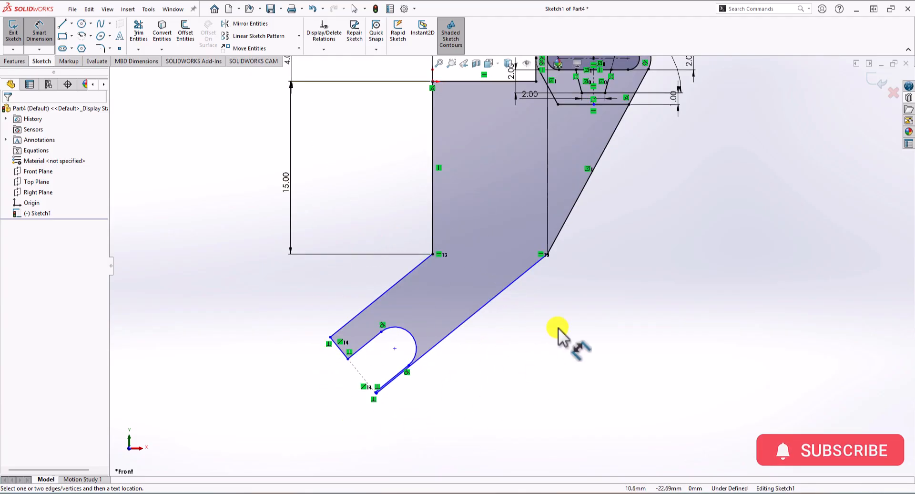
{"action": "key", "text": "Escape"}
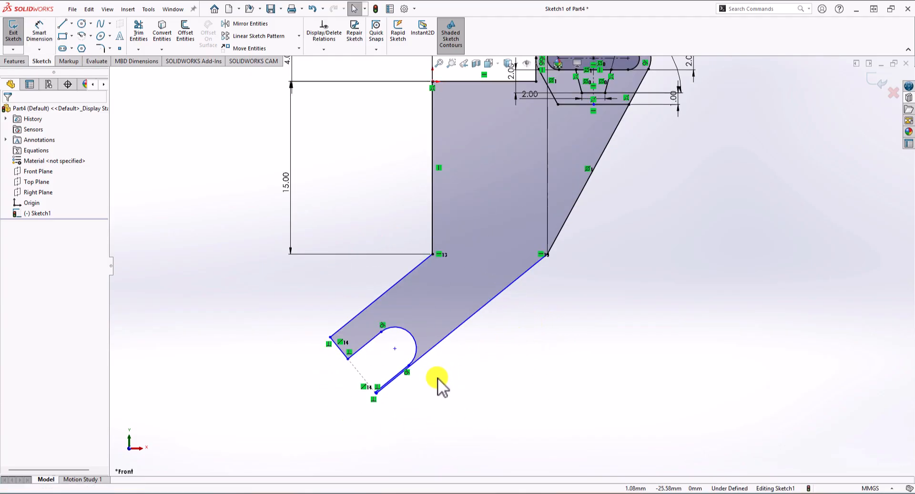
{"action": "scroll", "coordinate": [392, 389], "scroll_direction": "down", "scroll_amount": 3}
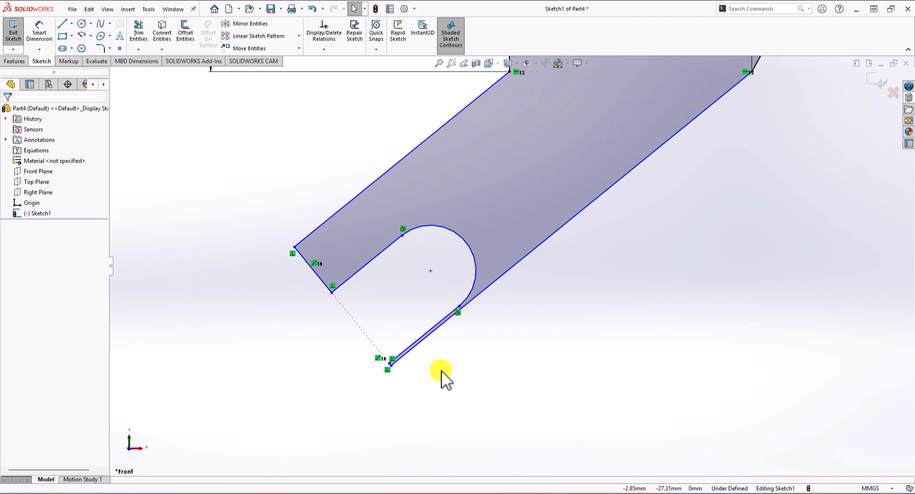
{"action": "left_click", "coordinate": [40, 34]}
{"action": "left_click", "coordinate": [405, 153]}
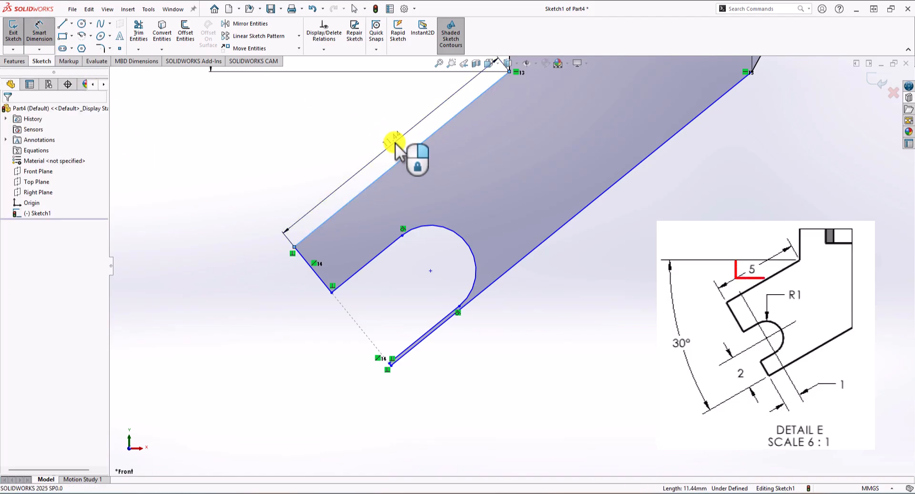
{"action": "left_click", "coordinate": [399, 145]}
{"action": "type", "text": "5"}
{"action": "key", "text": "Return"}
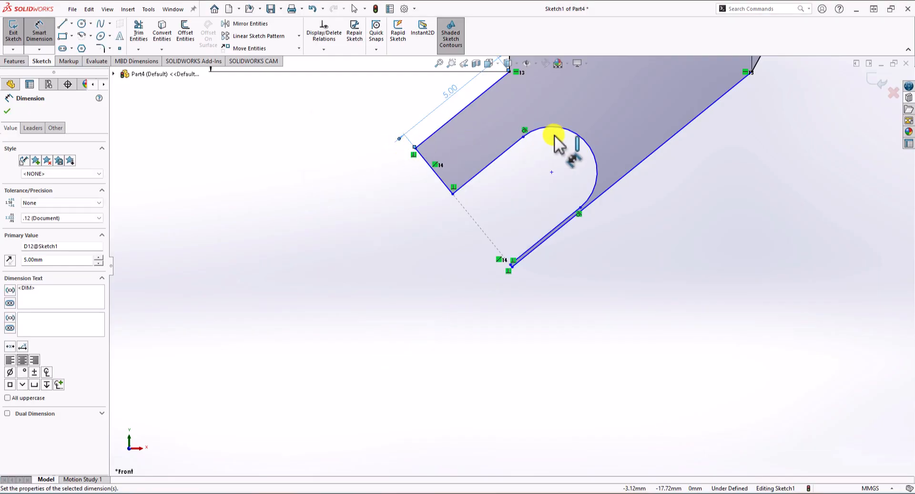
- Dimension the radius of the rounded end of the arm's open slot as 1 mm
{"action": "left_click", "coordinate": [587, 147]}
{"action": "left_click", "coordinate": [624, 115]}
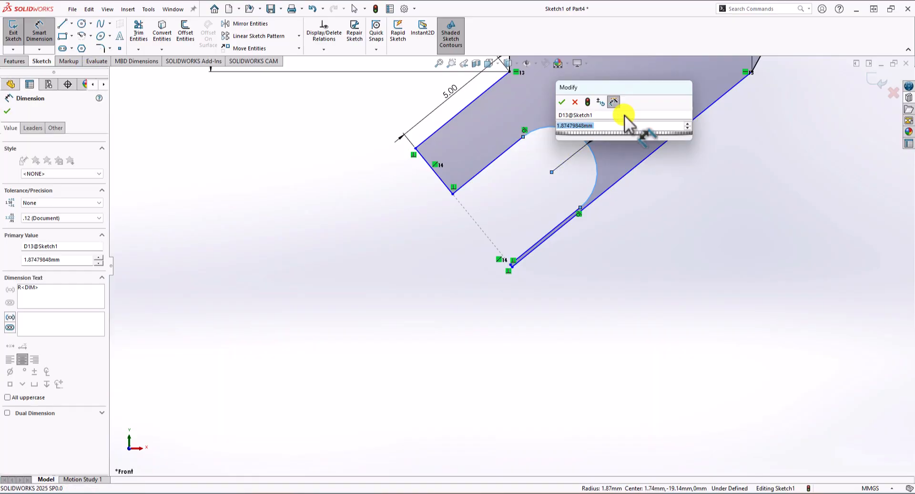
{"action": "type", "text": "1"}
{"action": "key", "text": "Return"}
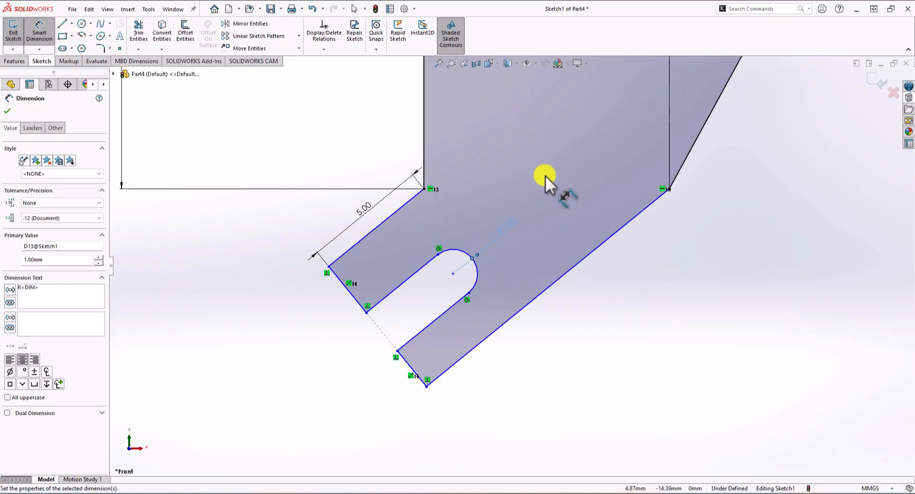
- Dimension the angle of the arm's long lower edge from the horizontal at its upper endpoint as 30 degrees
{"action": "left_click", "coordinate": [632, 219]}
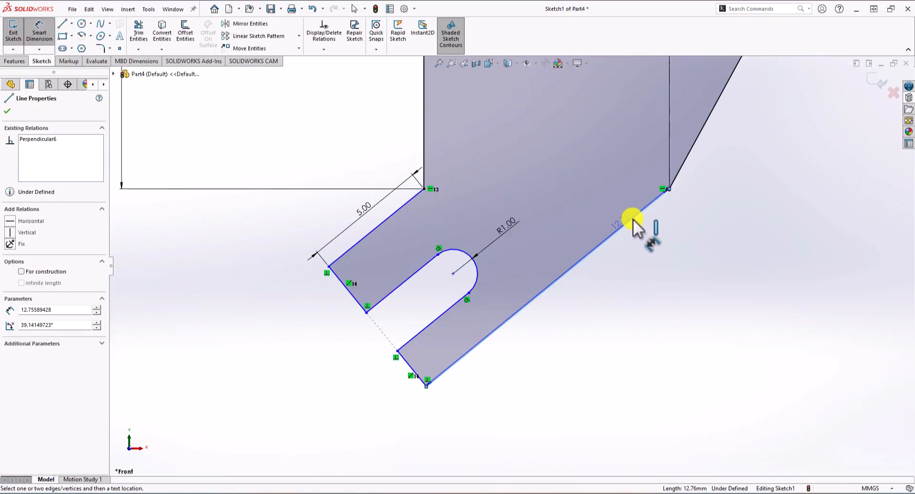
{"action": "left_click", "coordinate": [669, 189]}
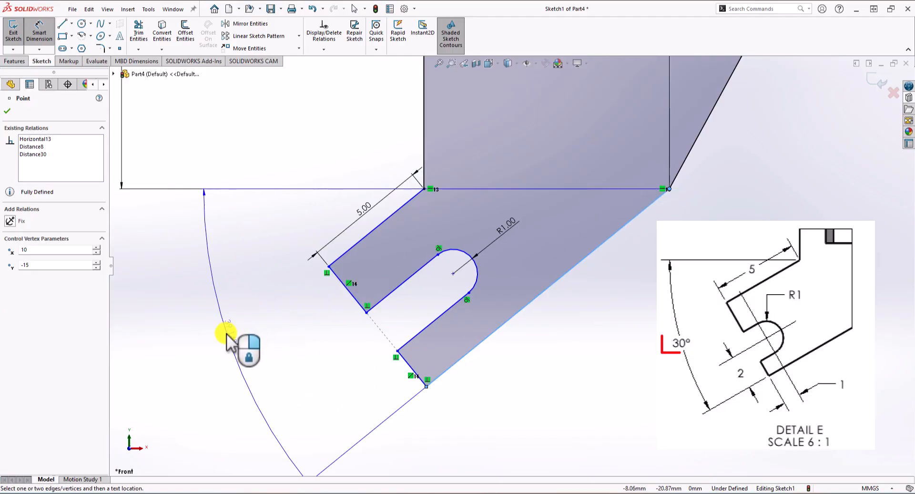
{"action": "left_click", "coordinate": [230, 336]}
{"action": "type", "text": "30"}
{"action": "key", "text": "Return"}
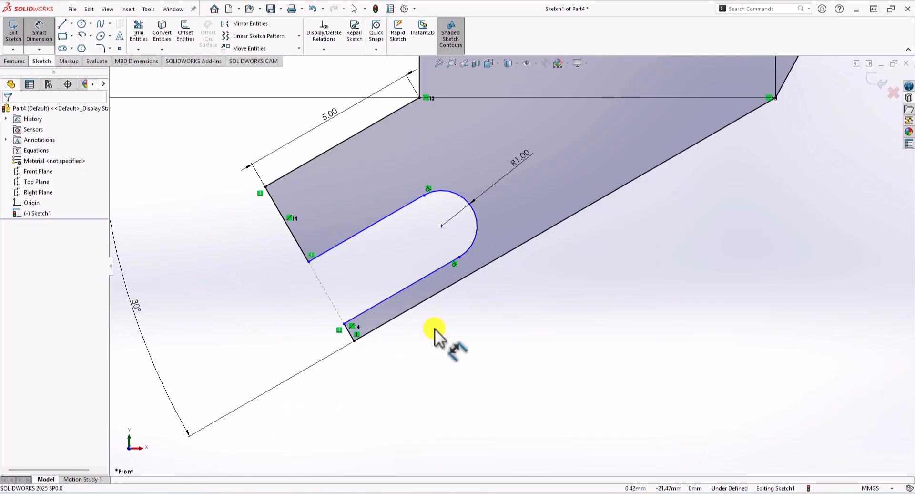
- Dimension the distance from the open slot's arc centre to the arm's short end edge as 1 mm
{"action": "left_click", "coordinate": [441, 226]}
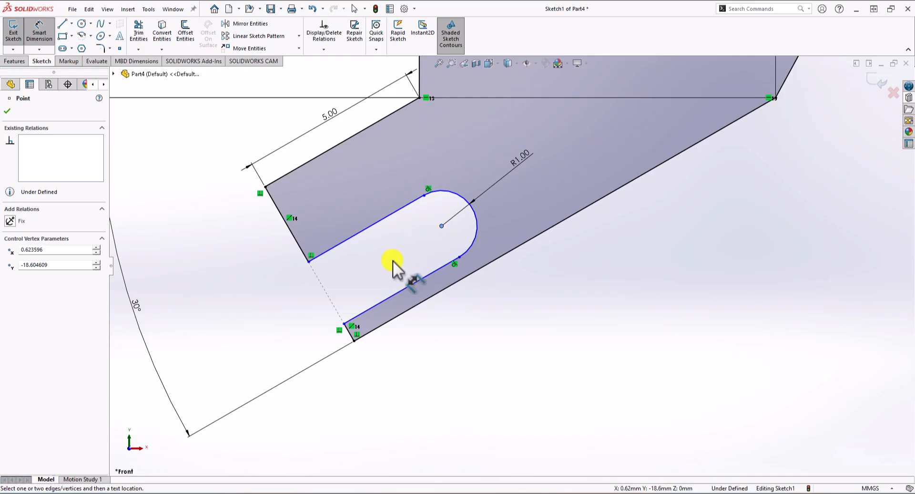
{"action": "left_click", "coordinate": [350, 335]}
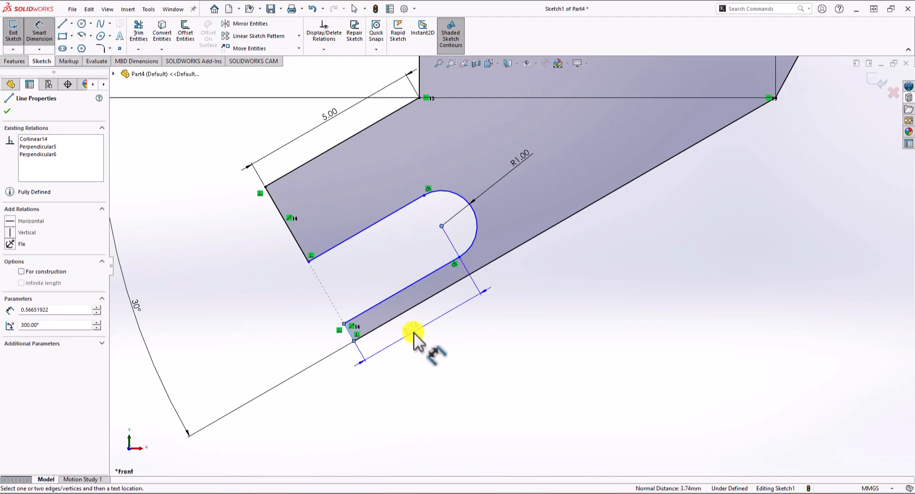
{"action": "left_click", "coordinate": [413, 332]}
{"action": "type", "text": "1"}
{"action": "key", "text": "Return"}
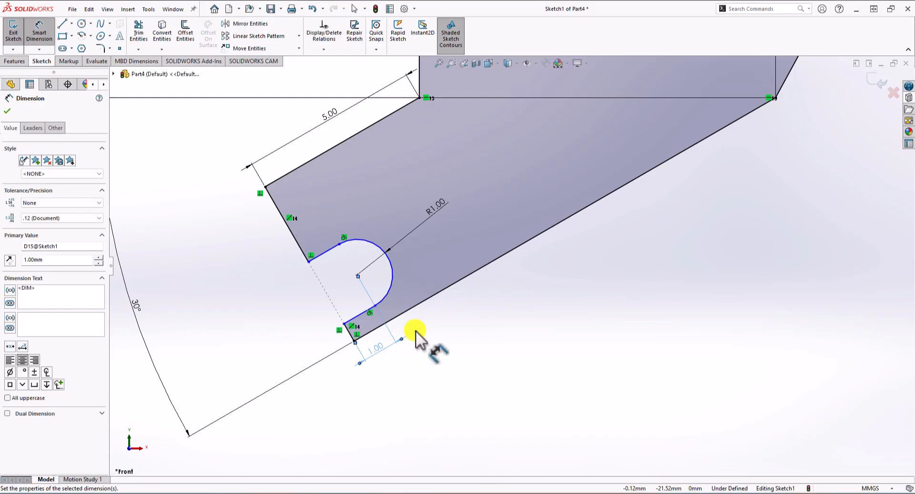
- Dimension the distance from the open slot's arc centre to the arm's long lower edge as 2 mm
{"action": "left_click", "coordinate": [358, 276]}
{"action": "left_click", "coordinate": [419, 302]}
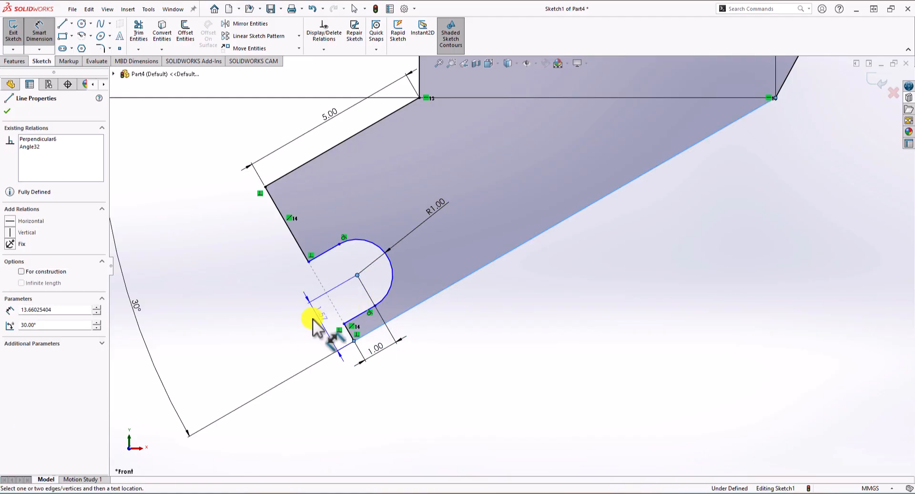
{"action": "left_click", "coordinate": [301, 350]}
{"action": "type", "text": "2.00mm"}
{"action": "key", "text": "Return"}
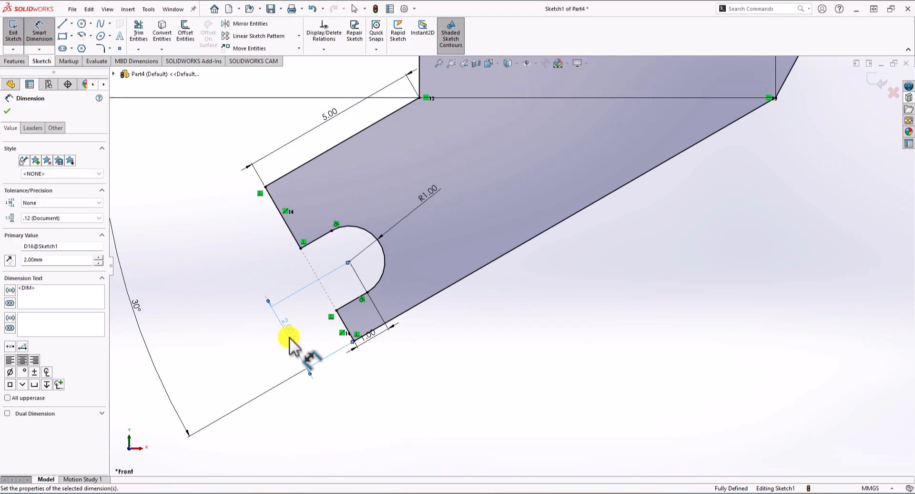
- Extrude the bracket's main body region and the head region around the slot and notch as a 6 mm blind boss
{"action": "scroll", "coordinate": [494, 215], "scroll_direction": "up", "scroll_amount": 8}
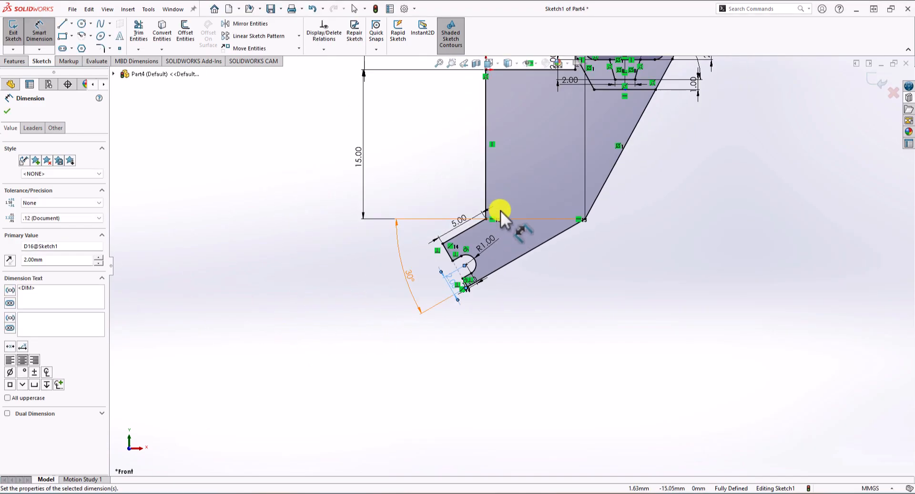
{"action": "scroll", "coordinate": [580, 169], "scroll_direction": "down", "scroll_amount": 8}
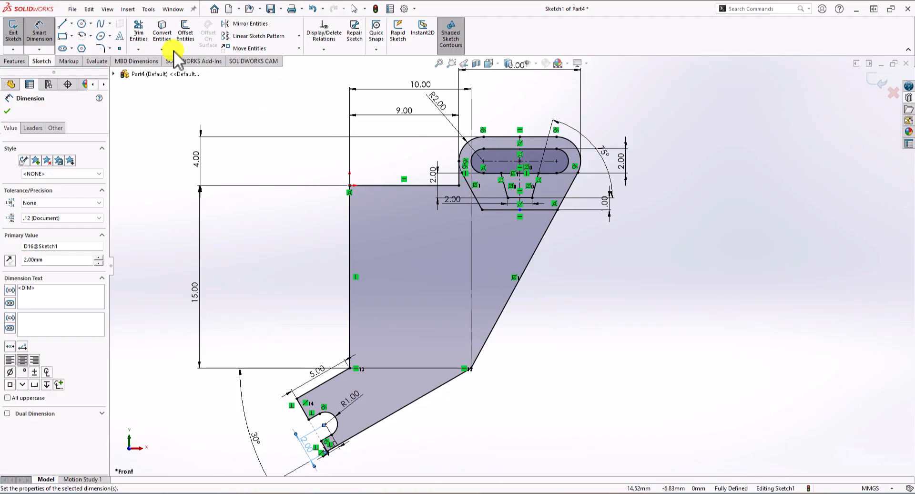
{"action": "left_click", "coordinate": [19, 61]}
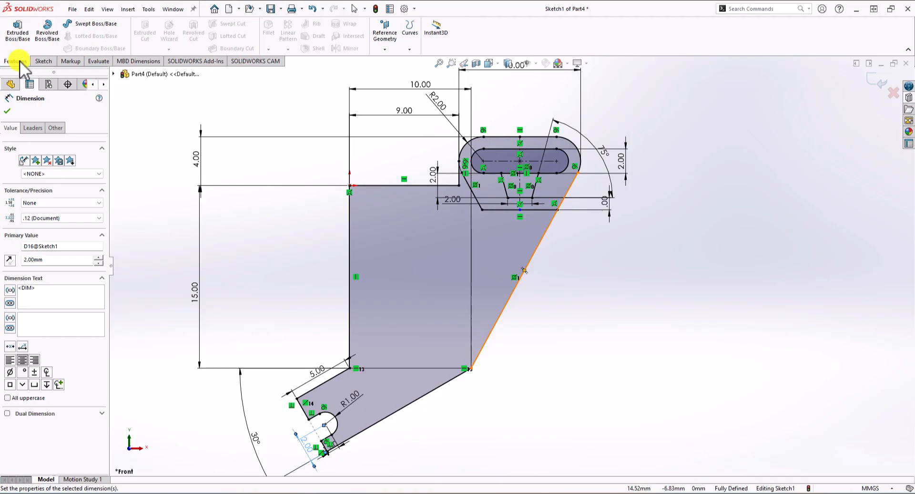
{"action": "left_click", "coordinate": [20, 34]}
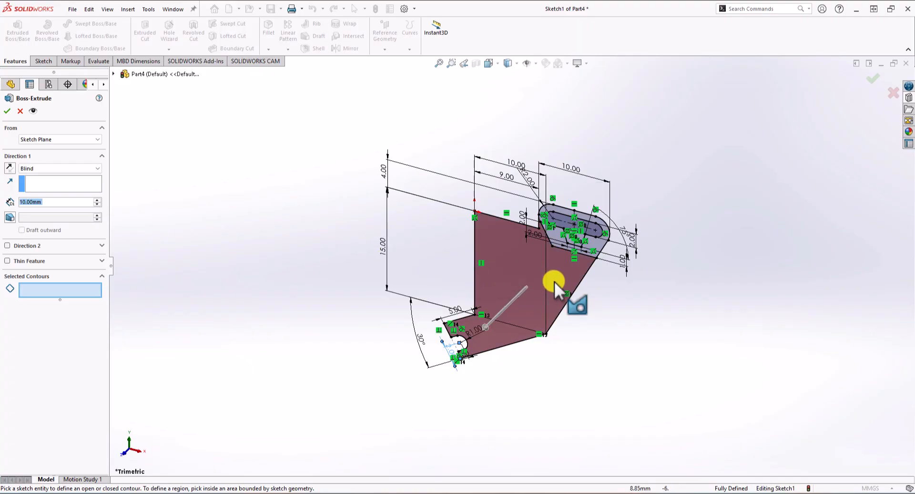
{"action": "scroll", "coordinate": [591, 238], "scroll_direction": "up", "scroll_amount": 5}
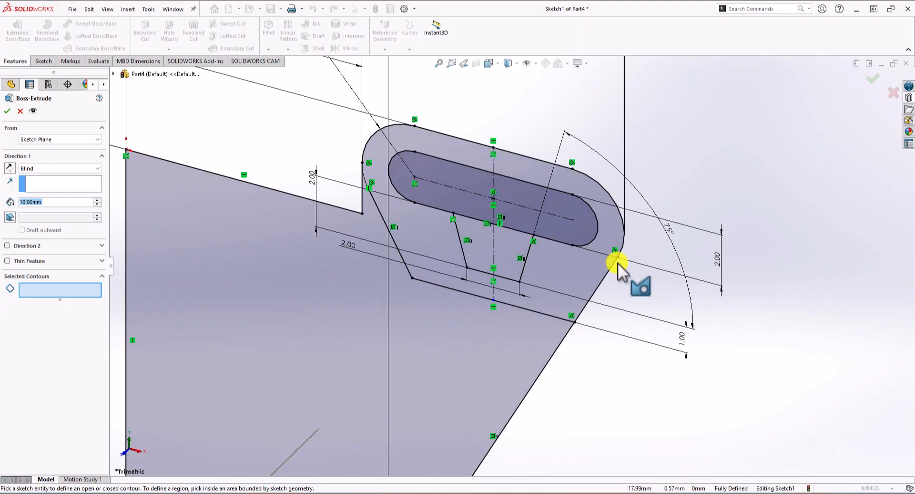
{"action": "left_click", "coordinate": [544, 182]}
{"action": "left_click", "coordinate": [238, 212]}
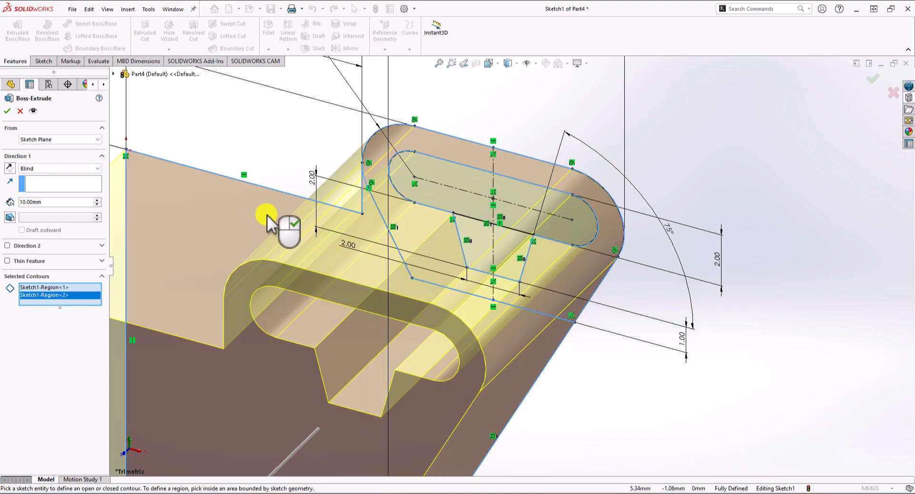
{"action": "scroll", "coordinate": [321, 241], "scroll_direction": "down", "scroll_amount": 5}
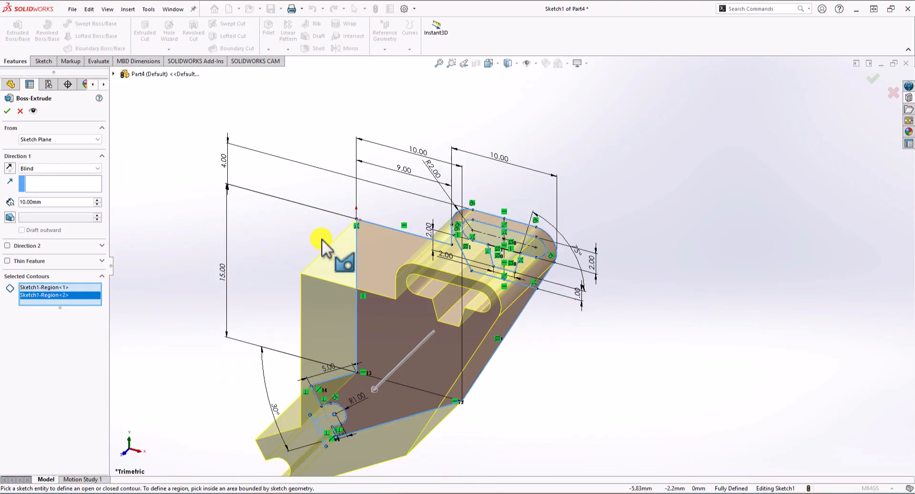
{"action": "double_click", "coordinate": [57, 201]}
{"action": "type", "text": "6"}
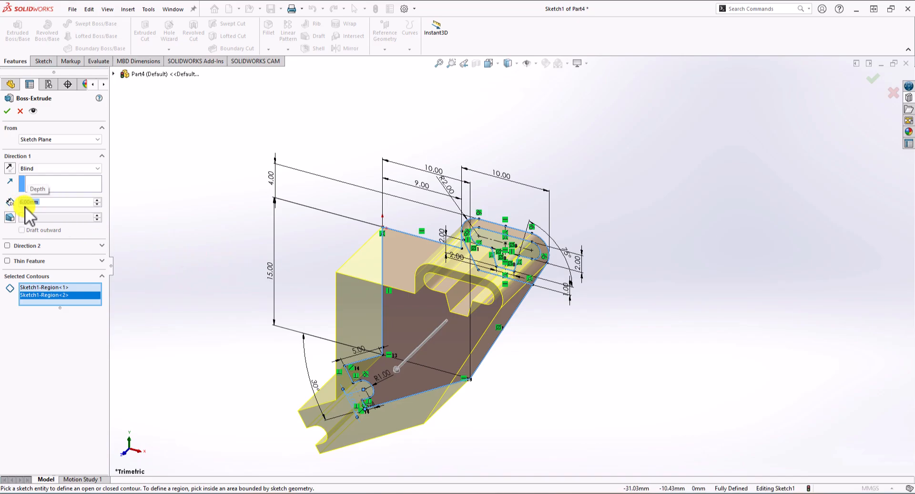
{"action": "key", "text": "Return"}
{"action": "left_click", "coordinate": [7, 111]}
- Reuse the first extrusion's sketch to extrude only the rounded head region around the slot and notch 8 mm, merged with the body
{"action": "middle_click_drag", "start_coordinate": [196, 364], "coordinate": [267, 355]}
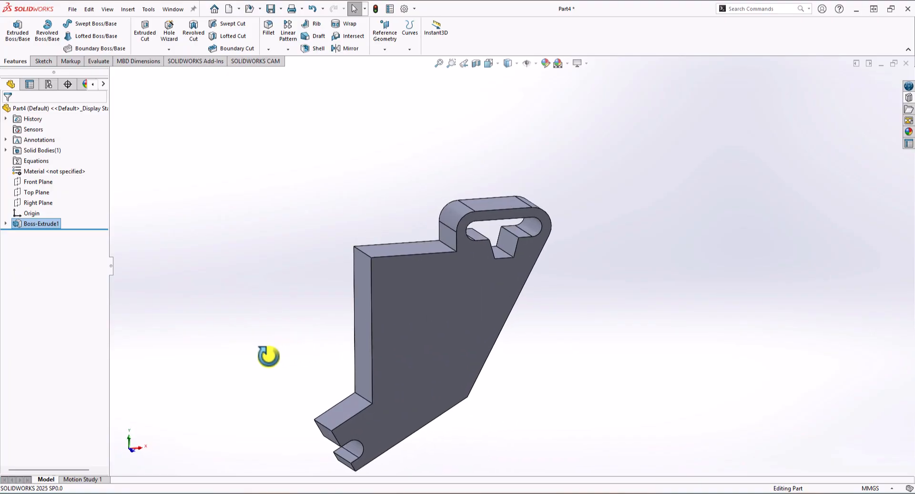
{"action": "key", "text": "Escape"}
{"action": "scroll", "coordinate": [567, 229], "scroll_direction": "down", "scroll_amount": 5}
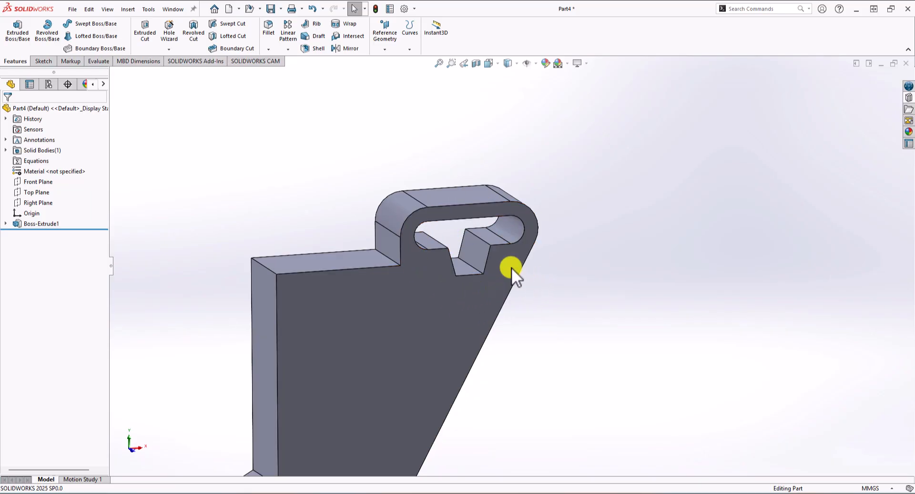
{"action": "left_click", "coordinate": [23, 26]}
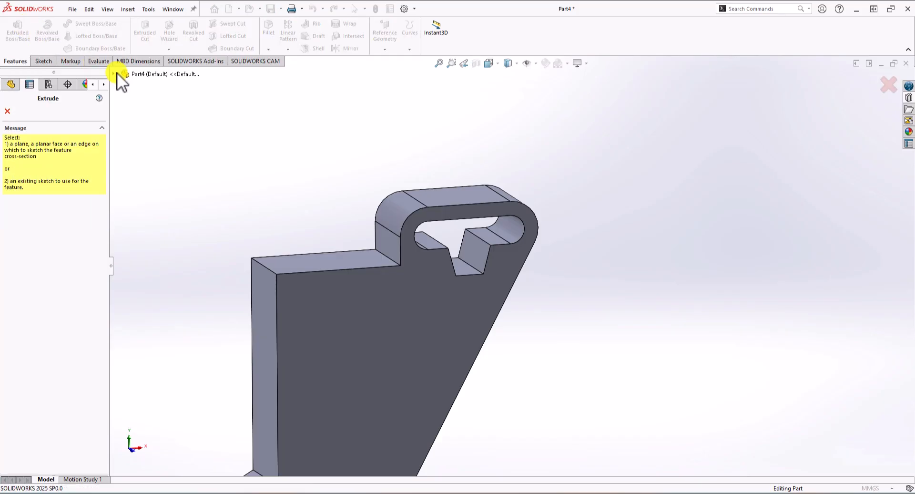
{"action": "left_click", "coordinate": [114, 74]}
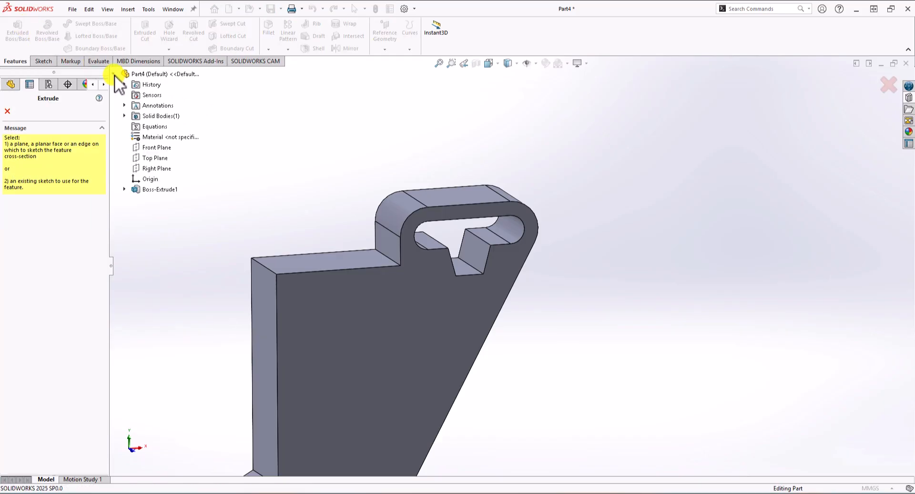
{"action": "left_click", "coordinate": [125, 190]}
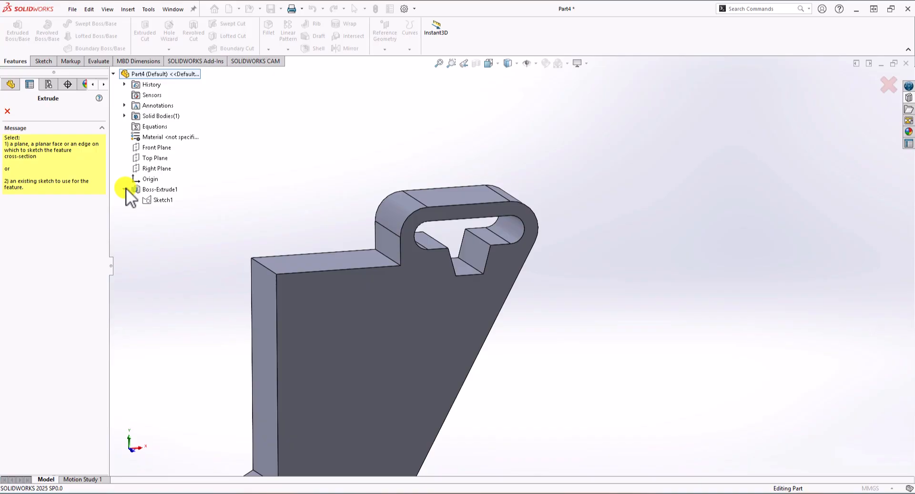
{"action": "left_click", "coordinate": [155, 200]}
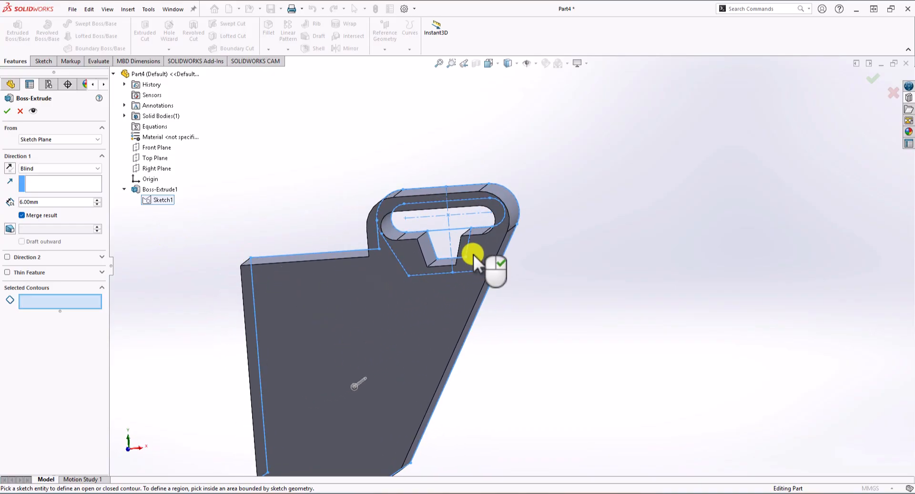
{"action": "middle_click_drag", "start_coordinate": [472, 204], "coordinate": [427, 265]}
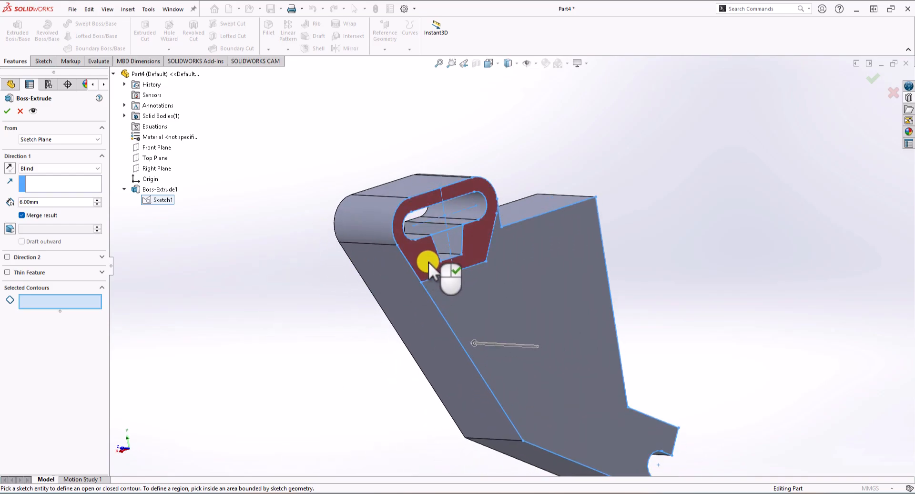
{"action": "left_click", "coordinate": [428, 261]}
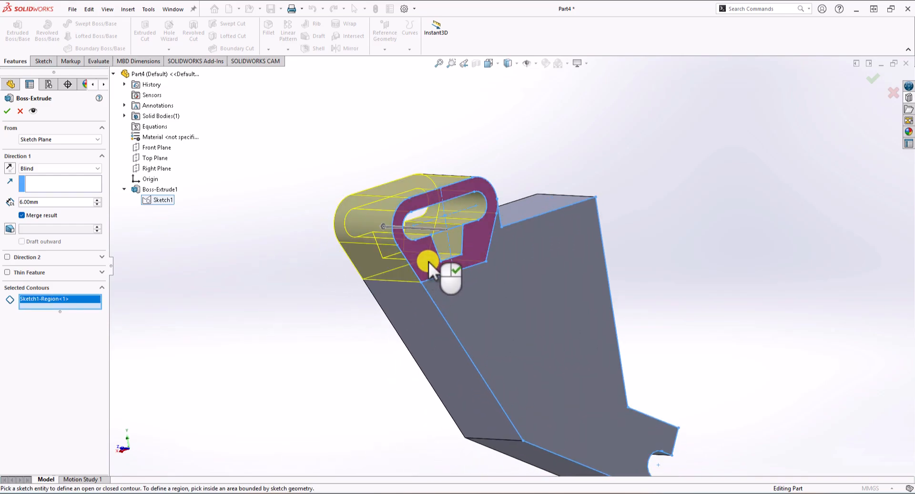
{"action": "mouse_move", "coordinate": [313, 327]}
{"action": "middle_mouse_down"}
{"action": "mouse_move", "coordinate": [398, 299]}
{"action": "mouse_move", "coordinate": [400, 322]}
{"action": "mouse_move", "coordinate": [330, 301]}
{"action": "middle_mouse_up"}
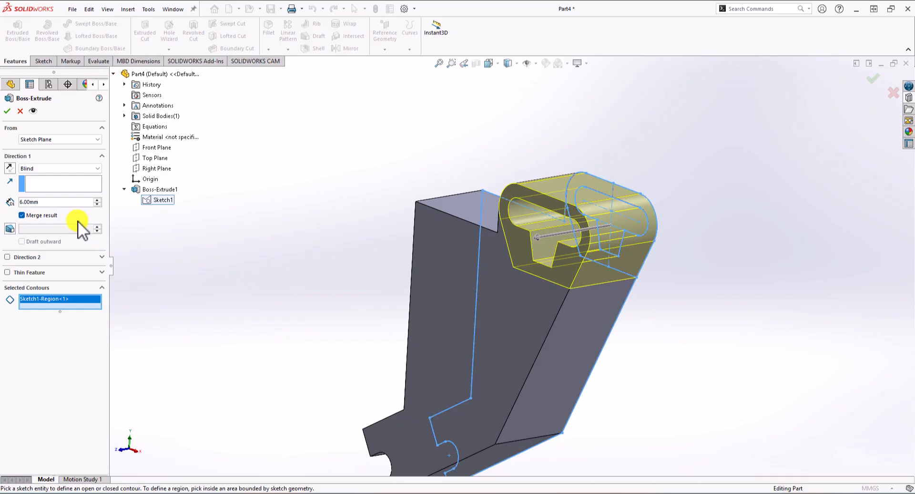
{"action": "left_click_drag", "start_coordinate": [54, 202], "coordinate": [13, 203]}
{"action": "type", "text": "8"}
{"action": "key", "text": "Return"}
{"action": "left_click", "coordinate": [8, 111]}
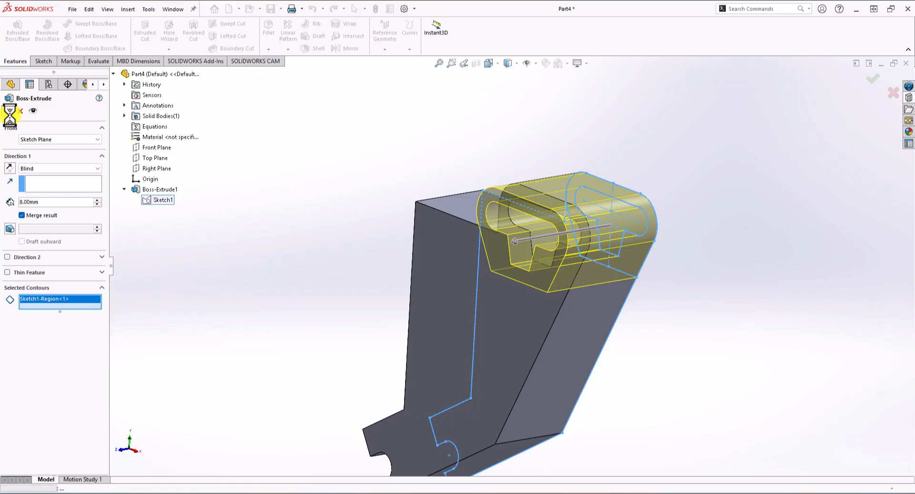
- On the body's flat upper face, sketch a closed trapezoid with its wide base on the front edge and its short side about 3.9 mm long
{"action": "mouse_move", "coordinate": [345, 370]}
{"action": "middle_mouse_down"}
{"action": "mouse_move", "coordinate": [424, 331]}
{"action": "mouse_move", "coordinate": [481, 391]}
{"action": "mouse_move", "coordinate": [421, 384]}
{"action": "mouse_move", "coordinate": [437, 427]}
{"action": "middle_mouse_up"}
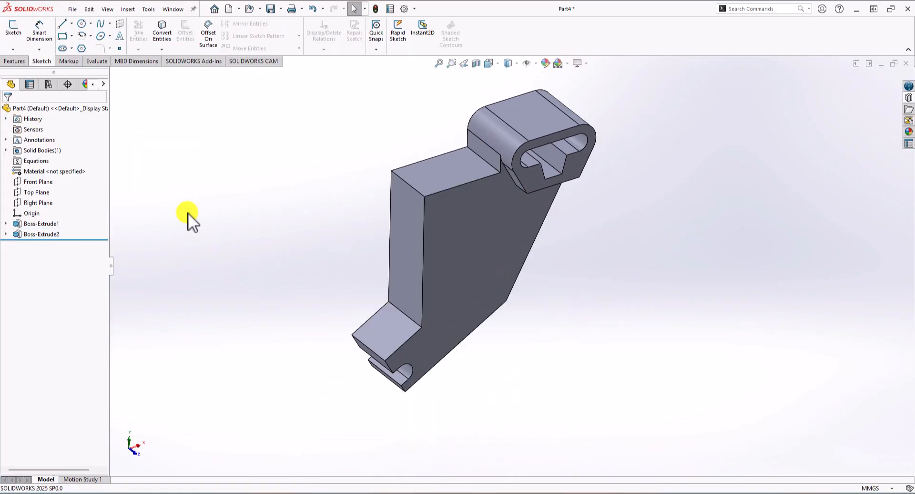
{"action": "left_click", "coordinate": [13, 27]}
{"action": "left_click", "coordinate": [436, 174]}
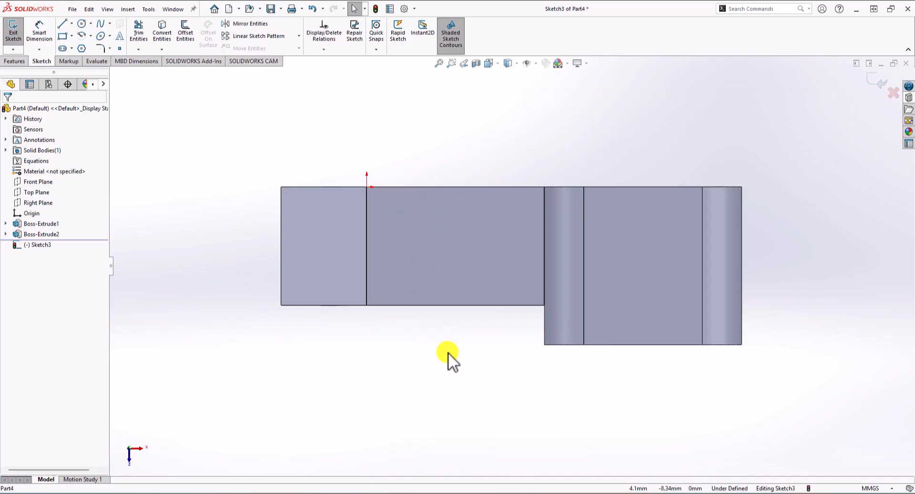
{"action": "left_click", "coordinate": [62, 23]}
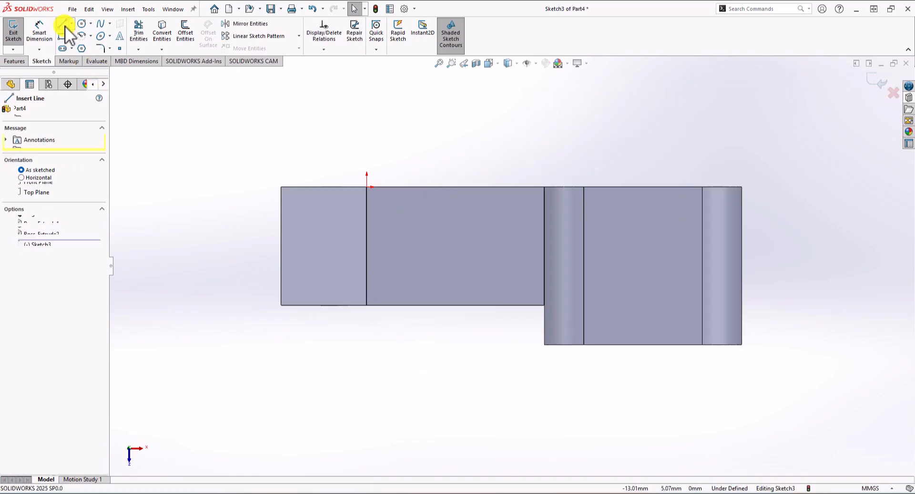
{"action": "left_click", "coordinate": [389, 304]}
{"action": "left_click", "coordinate": [421, 259]}
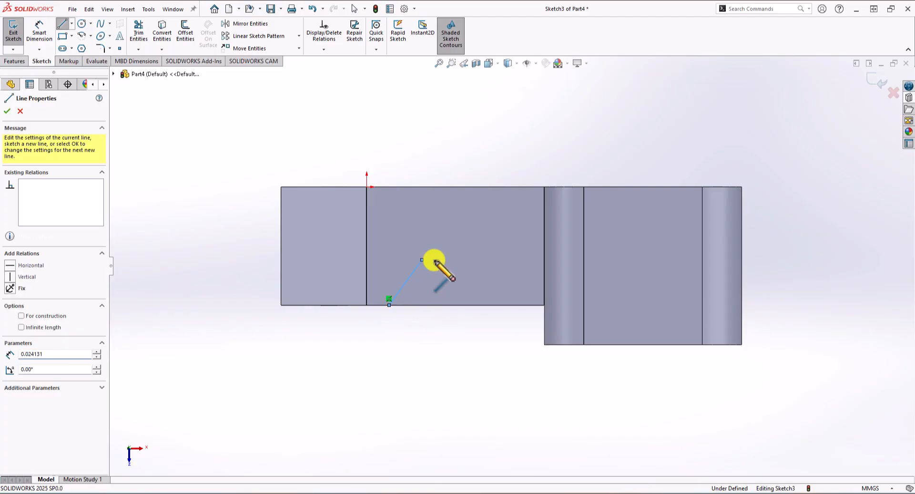
{"action": "left_click", "coordinate": [498, 260]}
{"action": "left_click", "coordinate": [522, 304]}
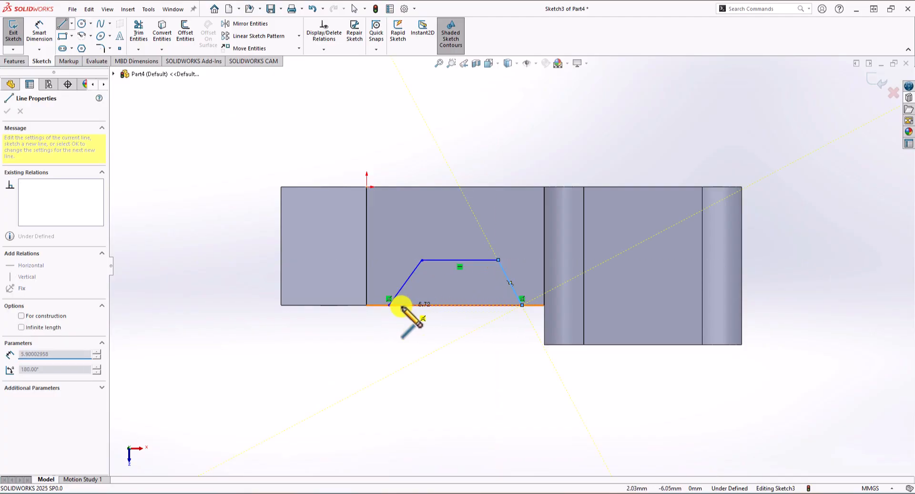
{"action": "left_click", "coordinate": [389, 304]}
{"action": "key", "text": "Escape"}
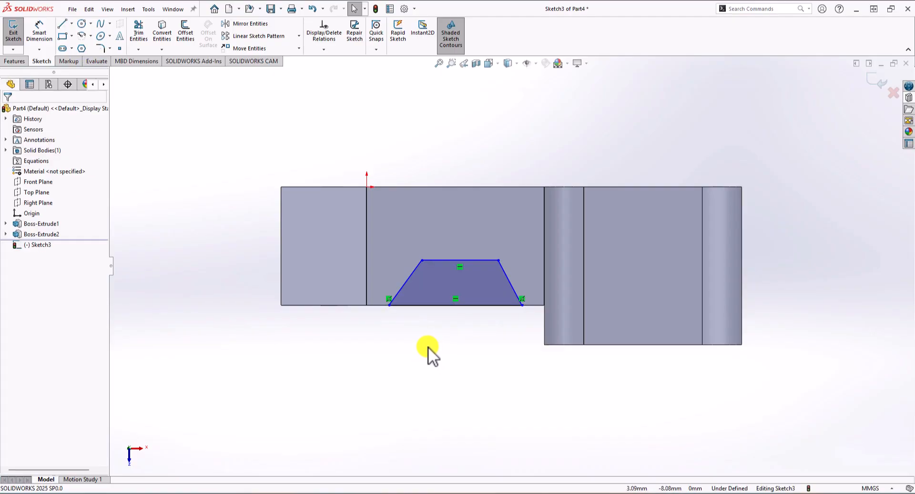
- Draw a vertical centerline about 5.24 mm long from the midpoint of the trapezoid's short side through its wide base
{"action": "left_click", "coordinate": [72, 24]}
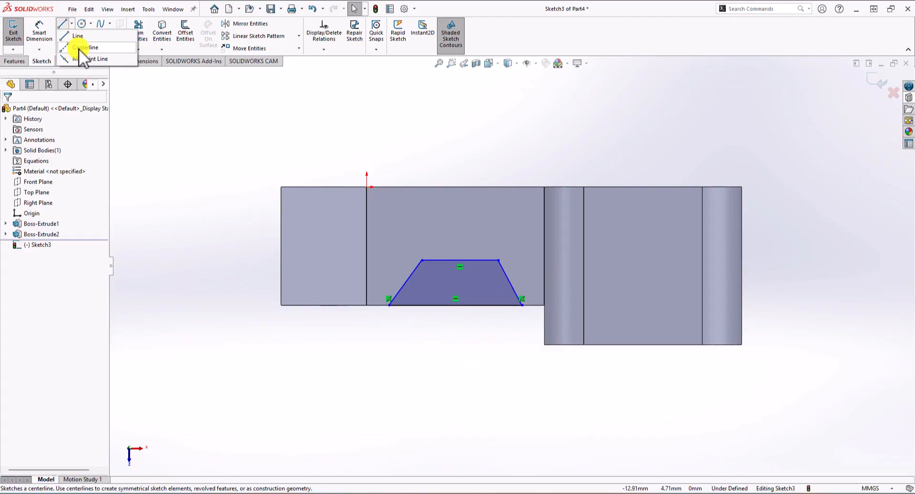
{"action": "left_click", "coordinate": [81, 54]}
{"action": "left_click", "coordinate": [460, 259]}
{"action": "left_click", "coordinate": [459, 363]}
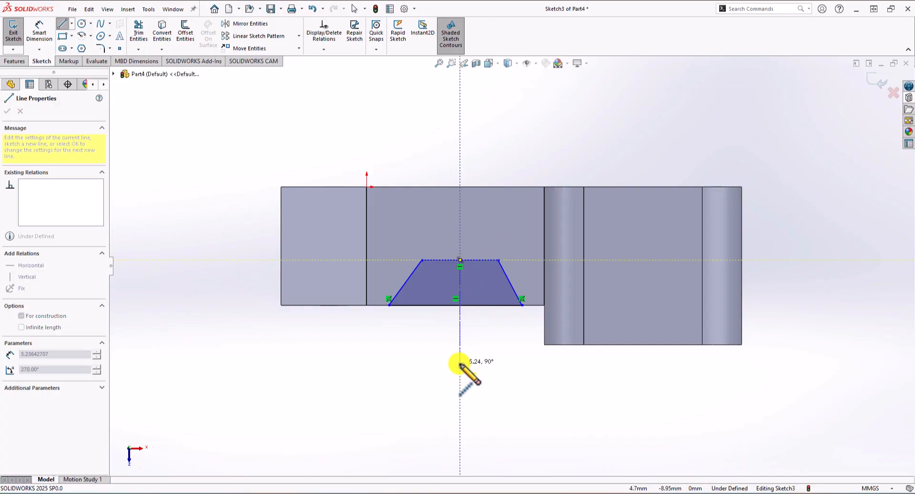
{"action": "key", "text": "Escape"}
- Make the trapezoid's two slanted sides symmetric about the vertical centerline
{"action": "left_click", "coordinate": [405, 280]}
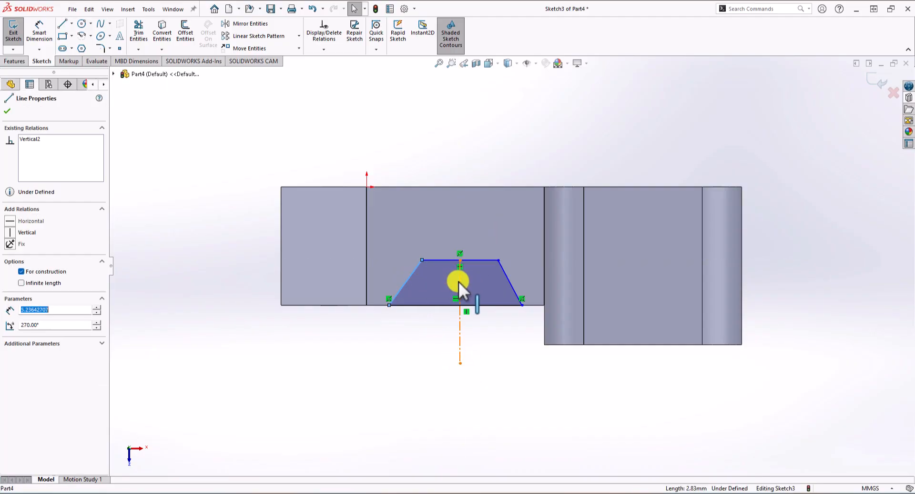
{"action": "left_click", "coordinate": [459, 281], "text": "ctrl"}
{"action": "left_click", "coordinate": [511, 280], "text": "ctrl"}
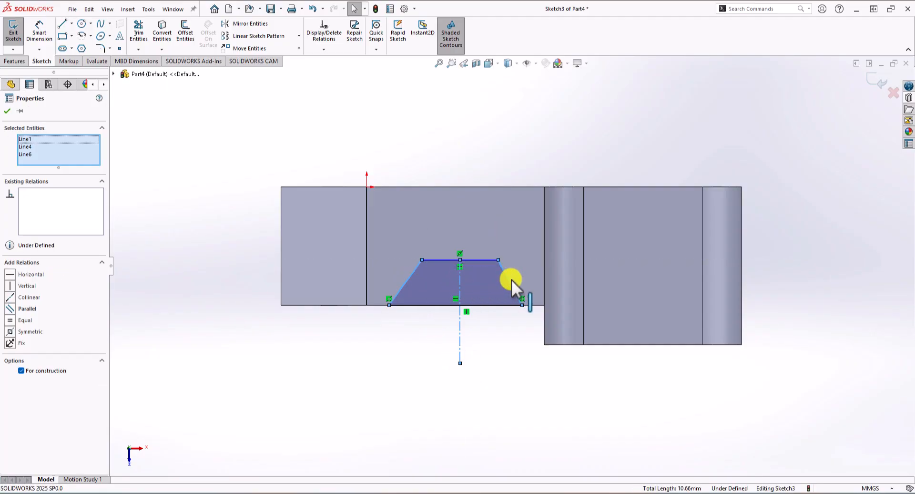
{"action": "left_click", "coordinate": [19, 331]}
{"action": "left_click", "coordinate": [407, 379]}
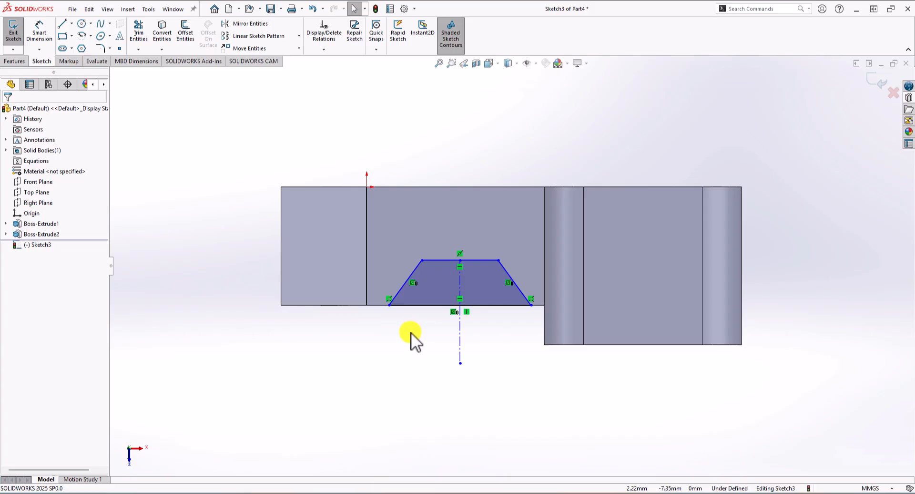
- Draw a construction circle of about 3.76 mm radius, centred on the centerline below the trapezoid's wide base
{"action": "left_click", "coordinate": [81, 23]}
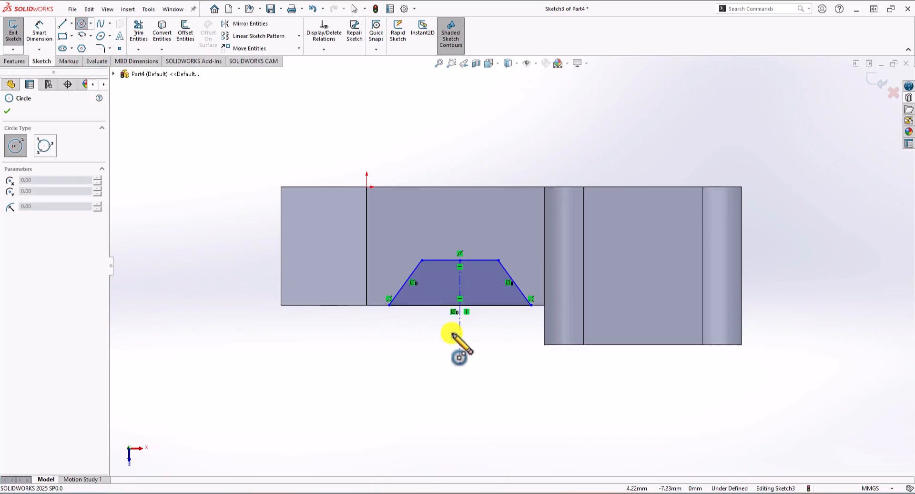
{"action": "left_click", "coordinate": [459, 348]}
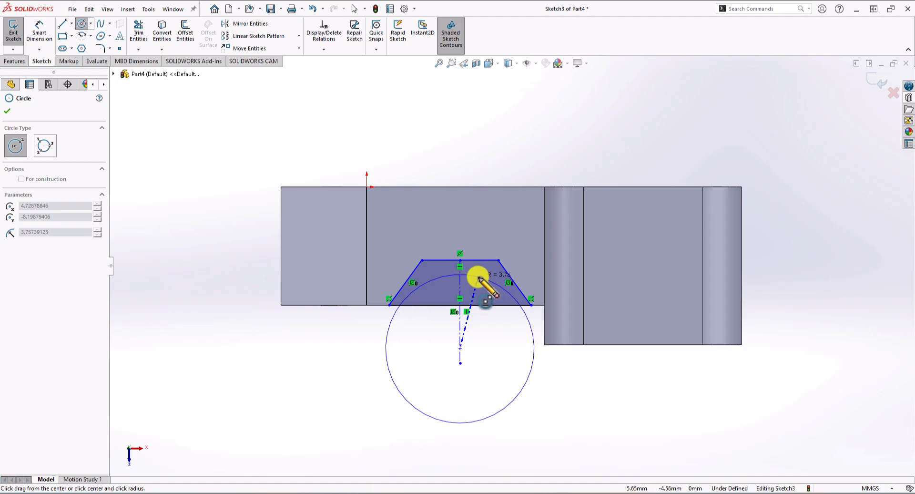
{"action": "left_click", "coordinate": [479, 279]}
{"action": "key", "text": "Escape"}
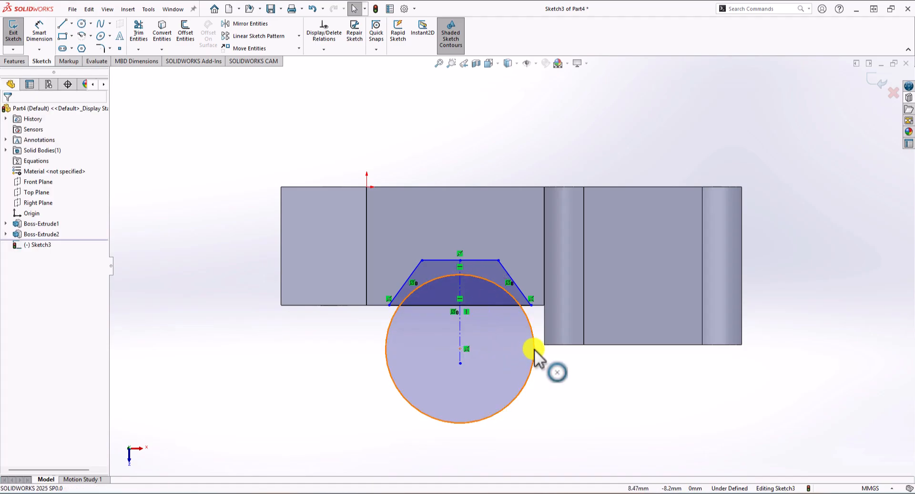
{"action": "left_click", "coordinate": [533, 348]}
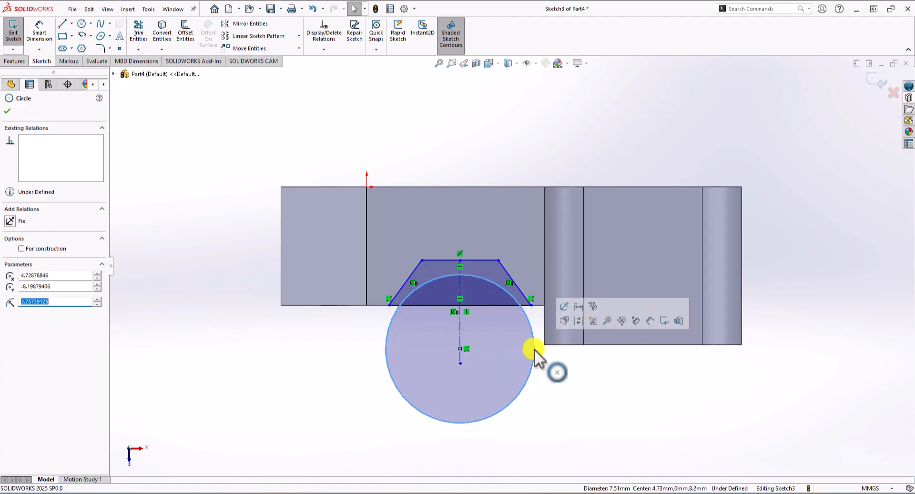
{"action": "left_click", "coordinate": [578, 321]}
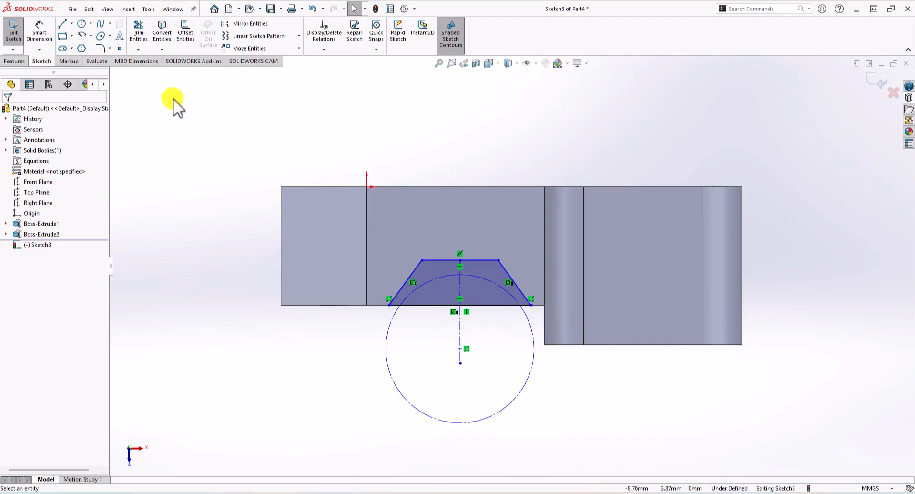
- Dimension the construction circle's diameter as 7 mm
{"action": "left_click", "coordinate": [39, 32]}
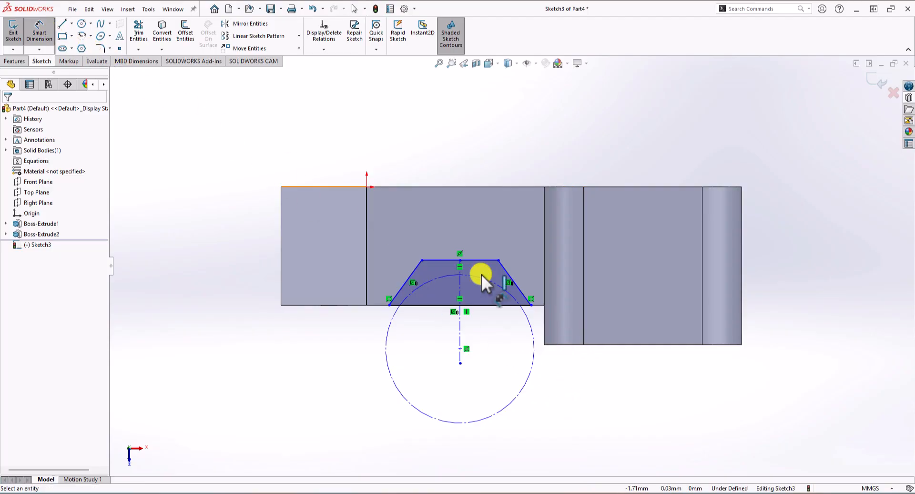
{"action": "left_click", "coordinate": [528, 389]}
{"action": "left_click", "coordinate": [577, 404]}
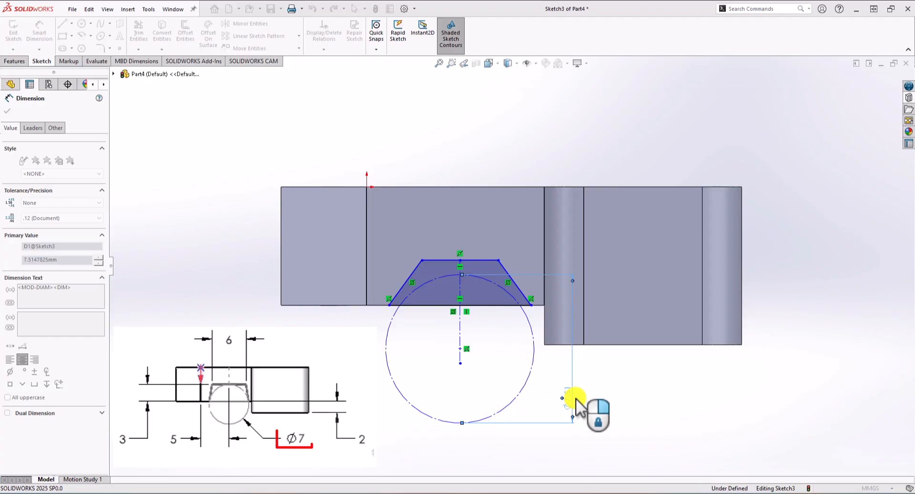
{"action": "type", "text": "7"}
{"action": "key", "text": "Return"}
{"action": "key", "text": "Escape"}
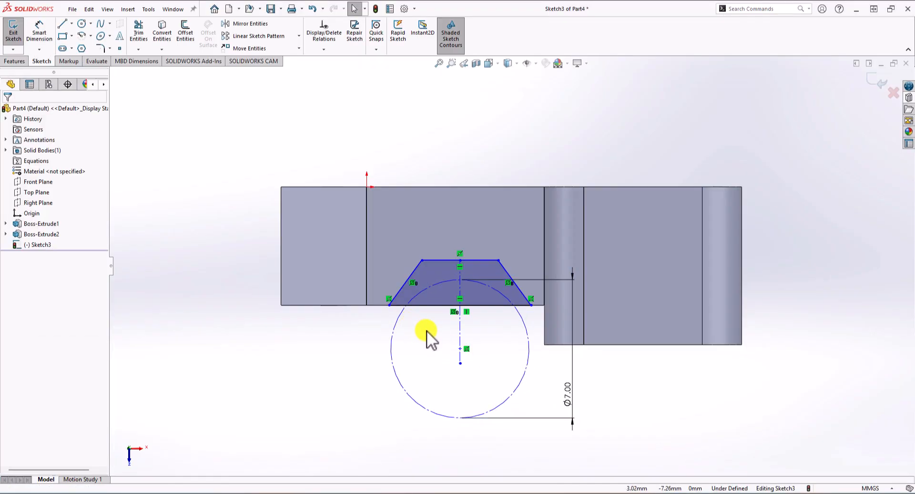
- Make the construction circle tangent to the trapezoid's short side
{"action": "scroll", "coordinate": [427, 330], "scroll_direction": "down", "scroll_amount": 2}
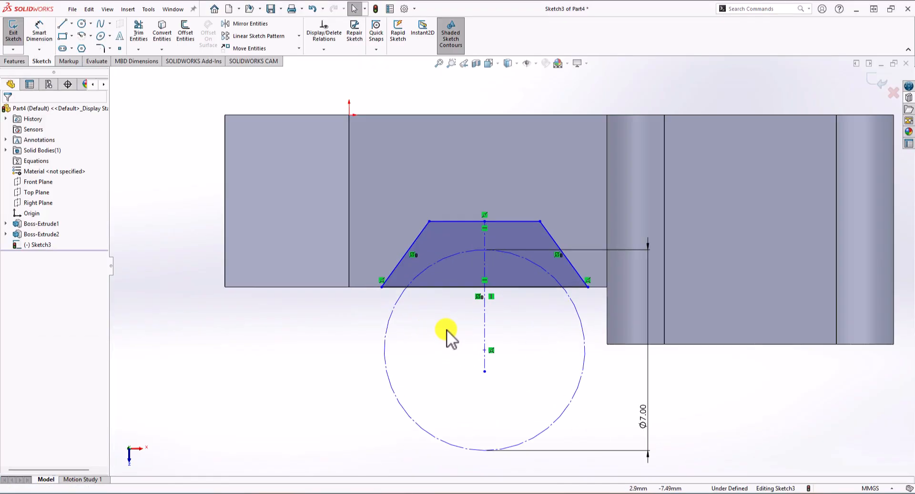
{"action": "left_click", "coordinate": [443, 259]}
{"action": "left_click", "coordinate": [459, 221], "text": "ctrl"}
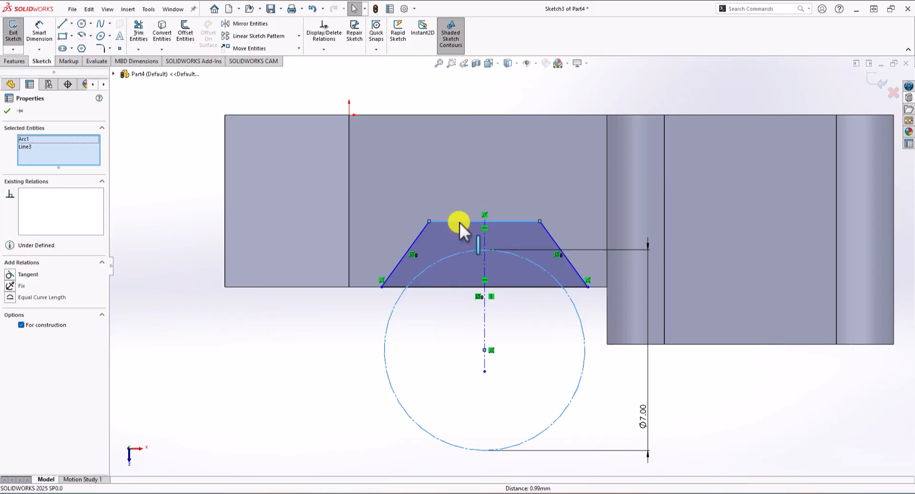
{"action": "left_click", "coordinate": [10, 275]}
{"action": "left_click", "coordinate": [364, 363]}
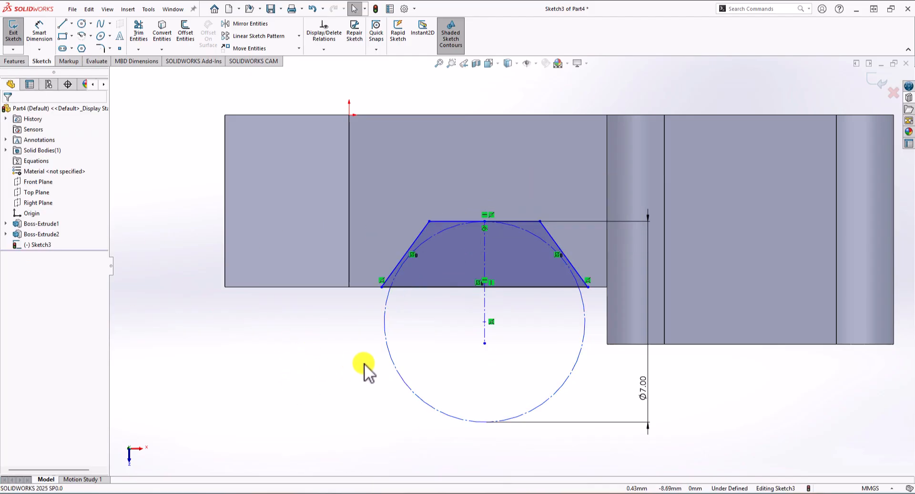
- Make the construction circle tangent to both slanted sides of the trapezoid
{"action": "left_click", "coordinate": [383, 343]}
{"action": "left_click", "coordinate": [386, 282], "text": "ctrl"}
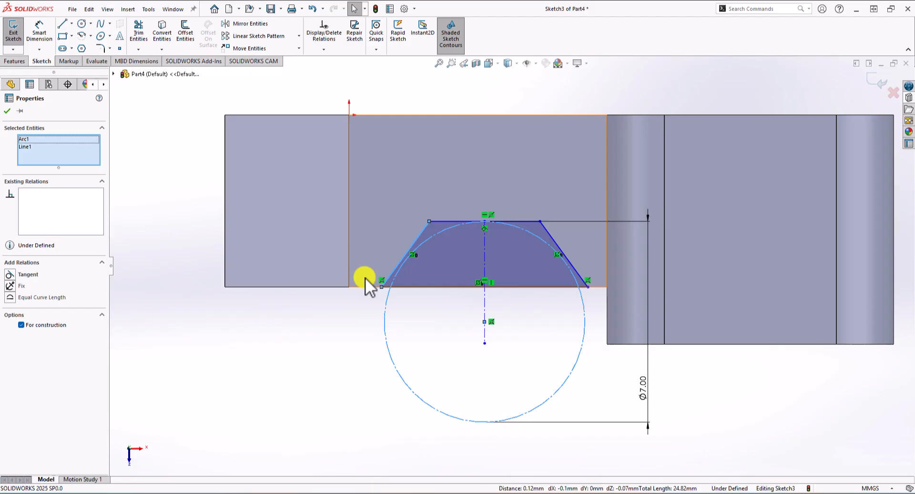
{"action": "left_click", "coordinate": [11, 275]}
{"action": "left_click", "coordinate": [224, 410]}
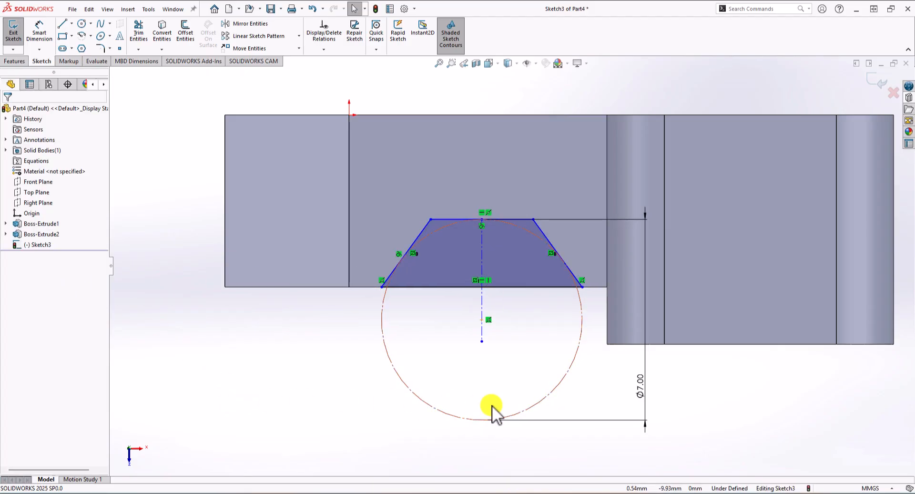
{"action": "left_click", "coordinate": [583, 346]}
{"action": "left_click", "coordinate": [547, 239], "text": "ctrl"}
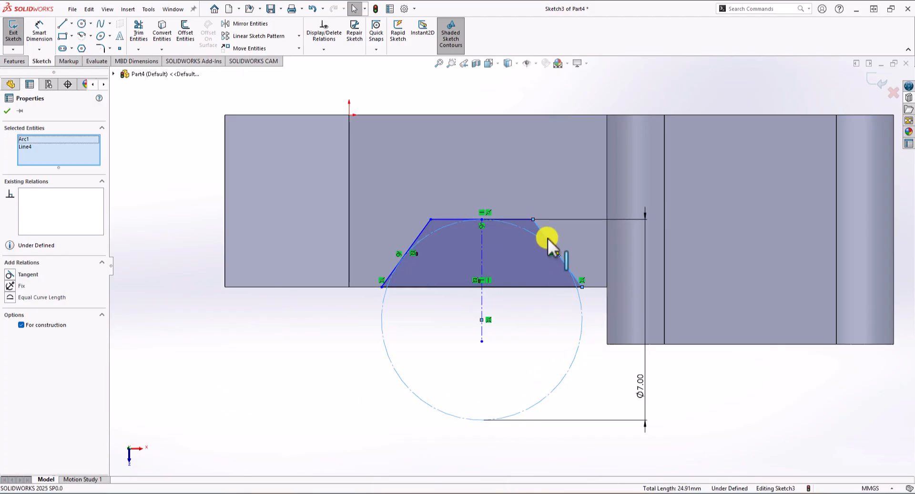
{"action": "left_click", "coordinate": [11, 275]}
{"action": "left_click", "coordinate": [259, 402]}
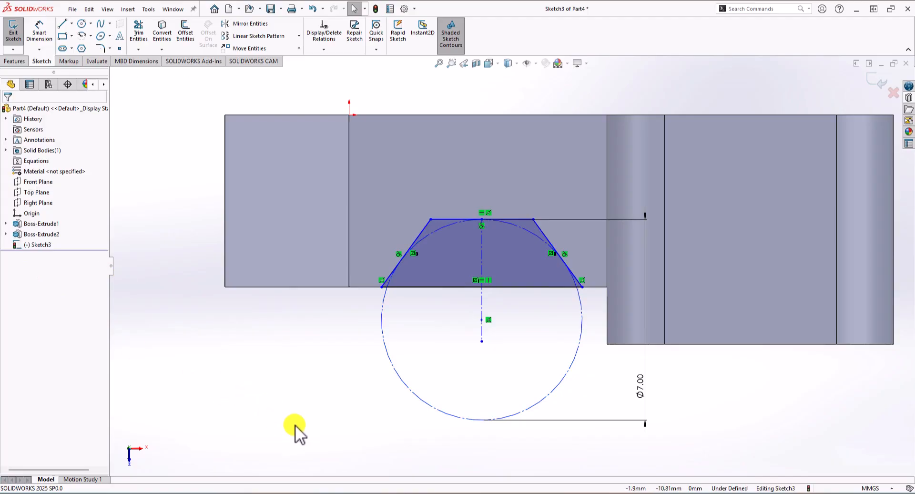
- Dimension the horizontal distance between the origin and the circle's centre as 5 mm
{"action": "left_click", "coordinate": [39, 32]}
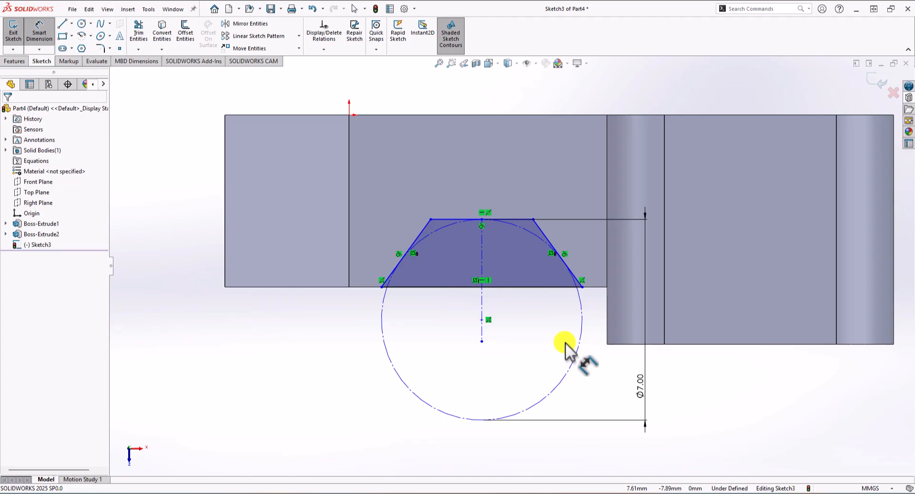
{"action": "left_click", "coordinate": [481, 319]}
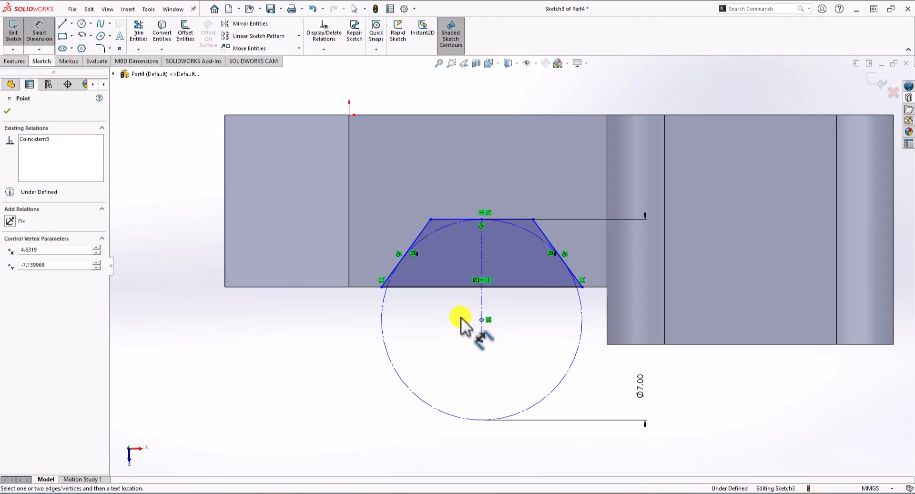
{"action": "left_click", "coordinate": [349, 114]}
{"action": "left_click", "coordinate": [391, 92]}
{"action": "type", "text": "5"}
{"action": "key", "text": "Return"}
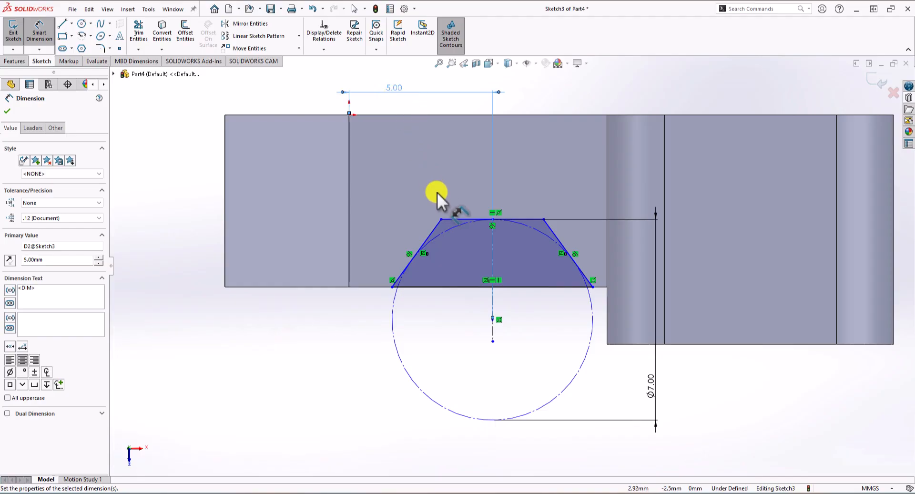
- Dimension the trapezoid's short side as 6 mm and its height to the wide base as 3 mm
{"action": "left_click", "coordinate": [453, 219]}
{"action": "left_click", "coordinate": [464, 165]}
{"action": "type", "text": "6"}
{"action": "key", "text": "Return"}
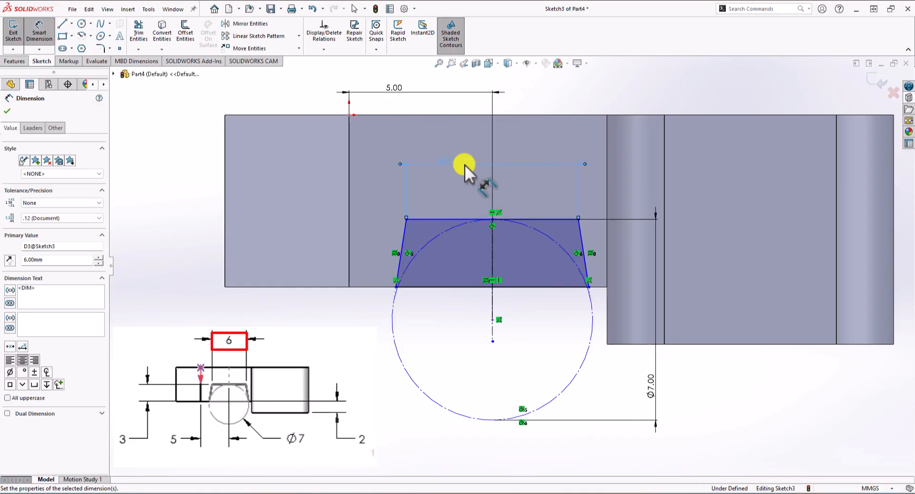
{"action": "left_click", "coordinate": [442, 219]}
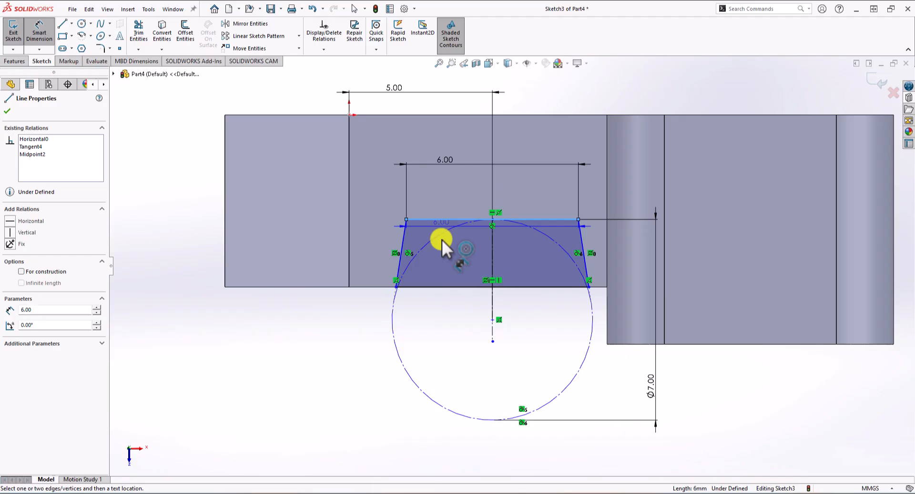
{"action": "left_click", "coordinate": [442, 287]}
{"action": "left_click", "coordinate": [204, 238]}
{"action": "type", "text": "3.00mm"}
{"action": "key", "text": "Return"}
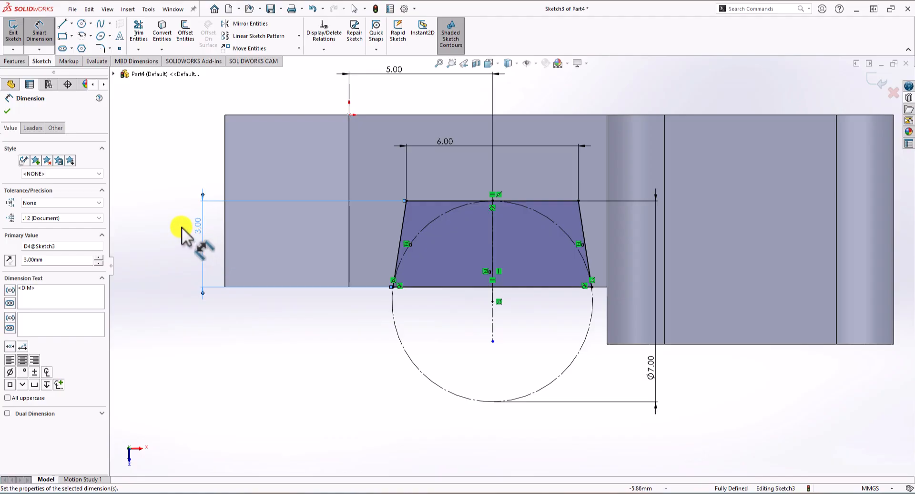
- Cut the trapezoid into the body as a blind Extruded Cut 14 mm deep
{"action": "left_click", "coordinate": [16, 61]}
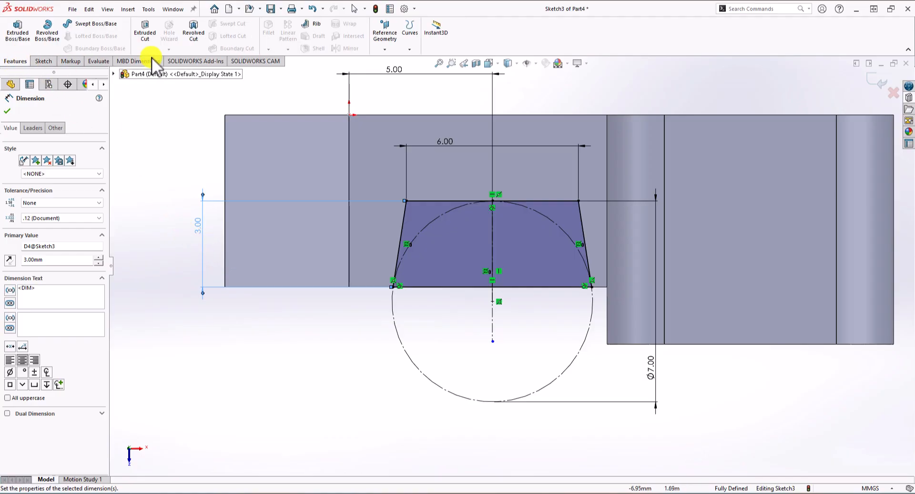
{"action": "left_click", "coordinate": [154, 40]}
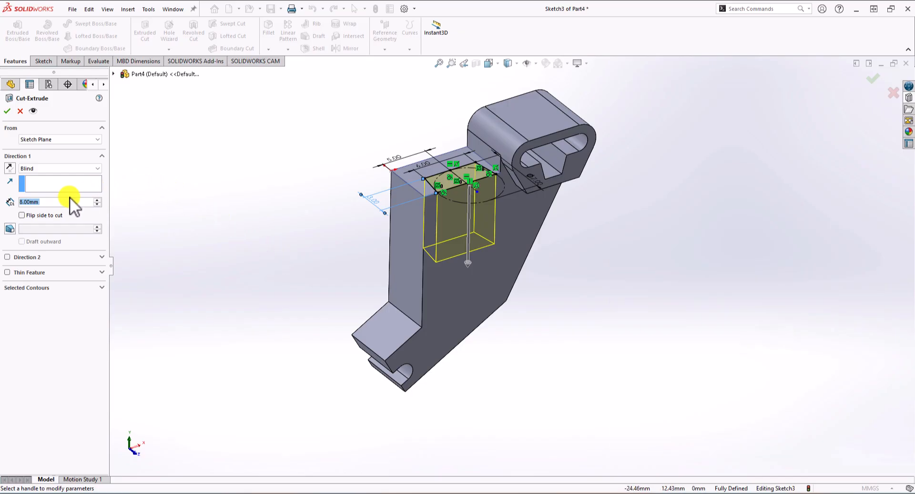
{"action": "left_click", "coordinate": [57, 202]}
{"action": "left_click_drag", "start_coordinate": [56, 202], "coordinate": [14, 204]}
{"action": "type", "text": "14"}
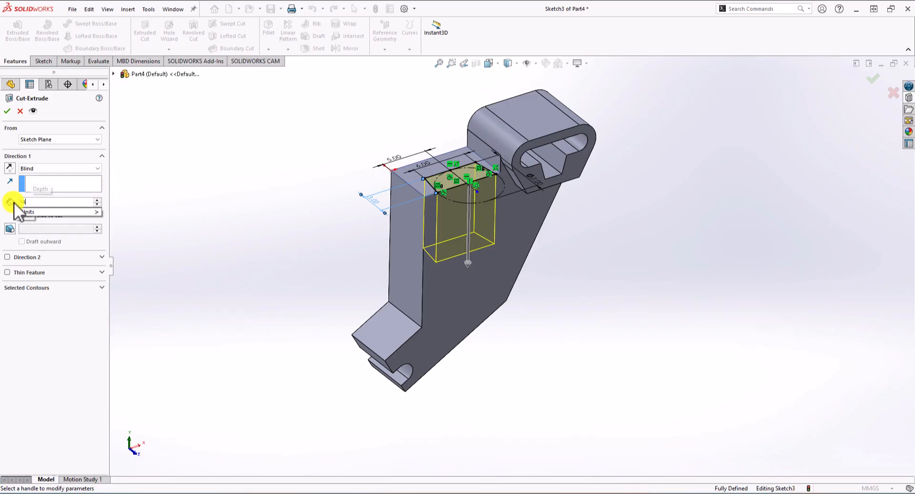
{"action": "key", "text": "Return"}
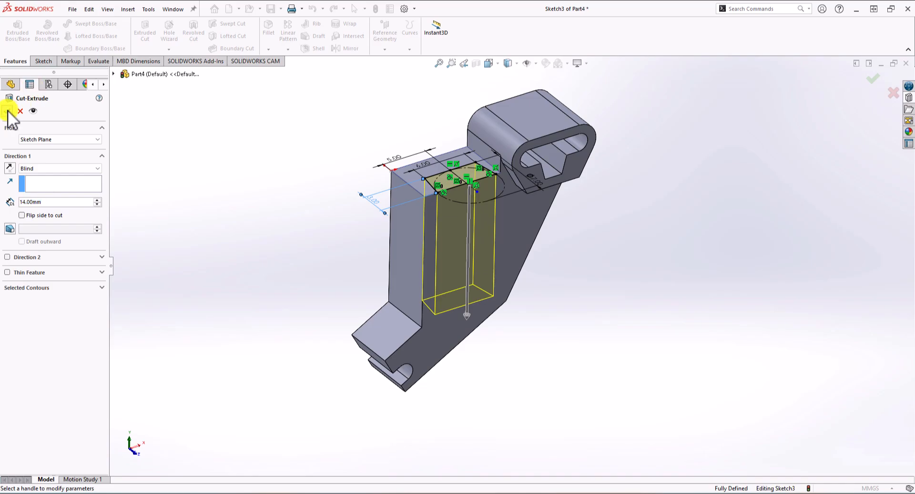
{"action": "left_click", "coordinate": [7, 110]}
- Start a sketch on the recess floor and draw a 14 mm vertical centerline from its upper edge's midpoint to its lower edge
{"action": "middle_click_drag", "start_coordinate": [237, 275], "coordinate": [202, 239]}
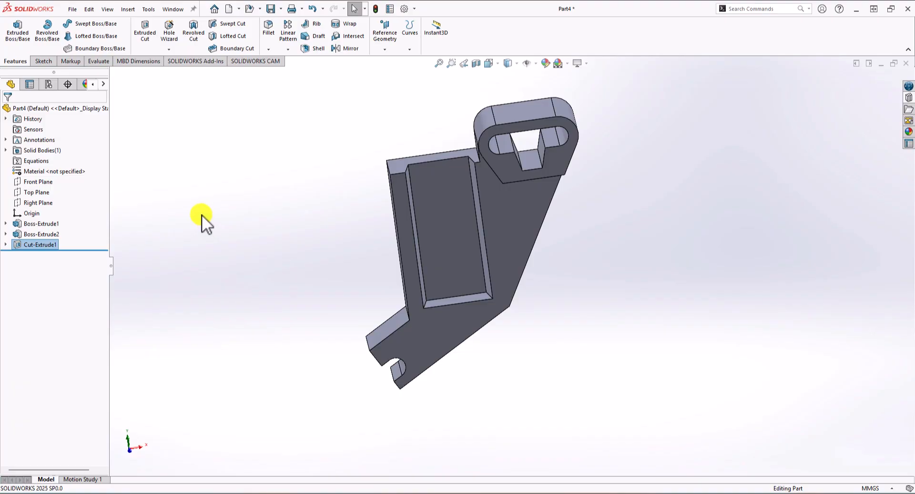
{"action": "left_click", "coordinate": [48, 62]}
{"action": "left_click", "coordinate": [19, 31]}
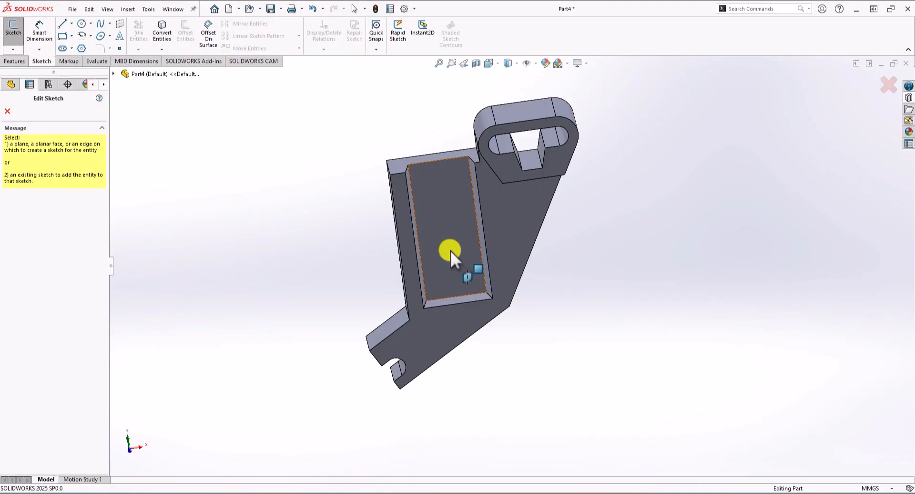
{"action": "left_click", "coordinate": [446, 199]}
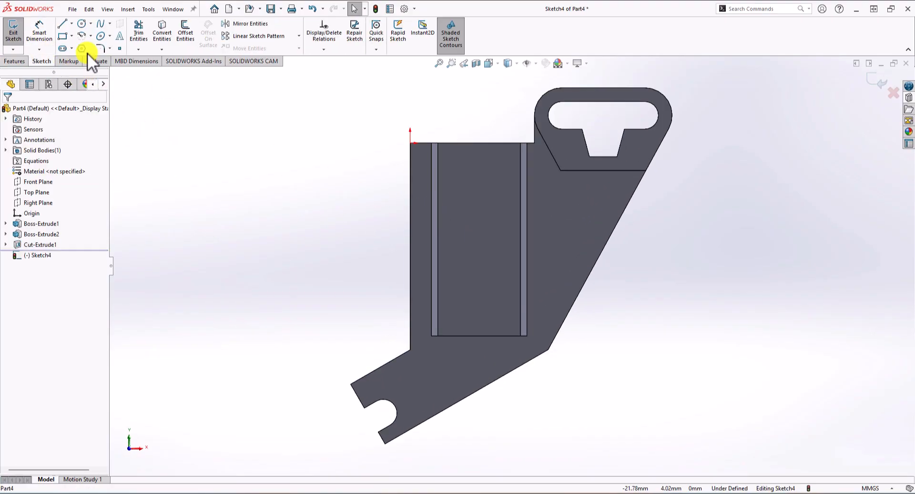
{"action": "left_click", "coordinate": [72, 23]}
{"action": "left_click", "coordinate": [84, 47]}
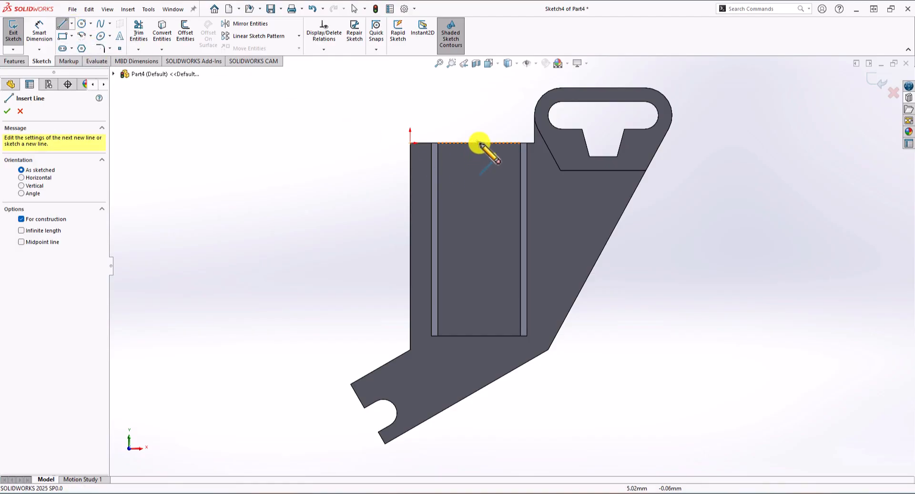
{"action": "left_click", "coordinate": [478, 143]}
{"action": "left_click", "coordinate": [479, 335]}
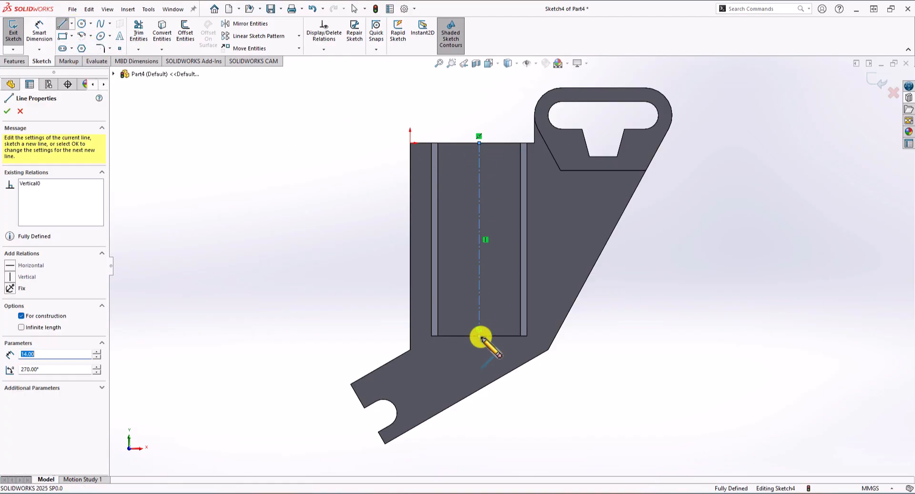
{"action": "key", "text": "Escape"}
- Place two sketch points on the recess centerline, one in its upper part and one in its lower part
{"action": "left_click", "coordinate": [119, 48]}
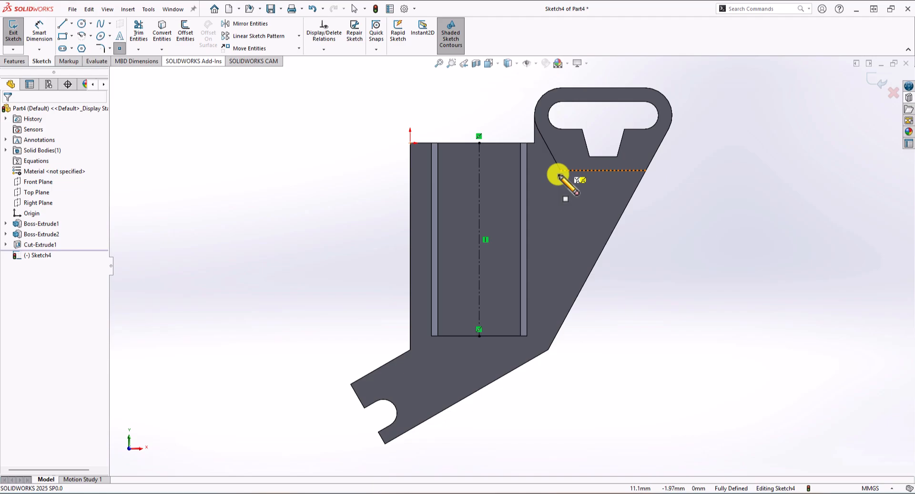
{"action": "left_click", "coordinate": [479, 182]}
{"action": "left_click", "coordinate": [479, 288]}
{"action": "key", "text": "Escape"}
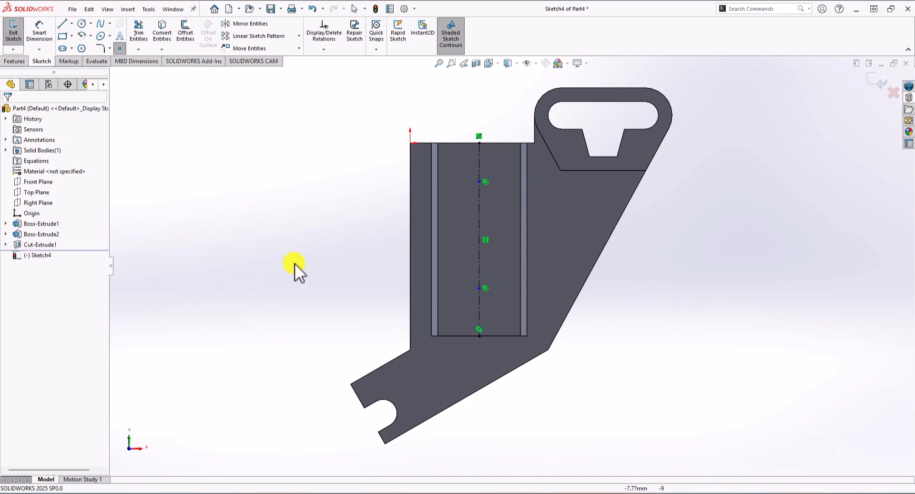
- Dimension the upper sketch point 3 mm below the recess's upper edge
{"action": "left_click", "coordinate": [39, 26]}
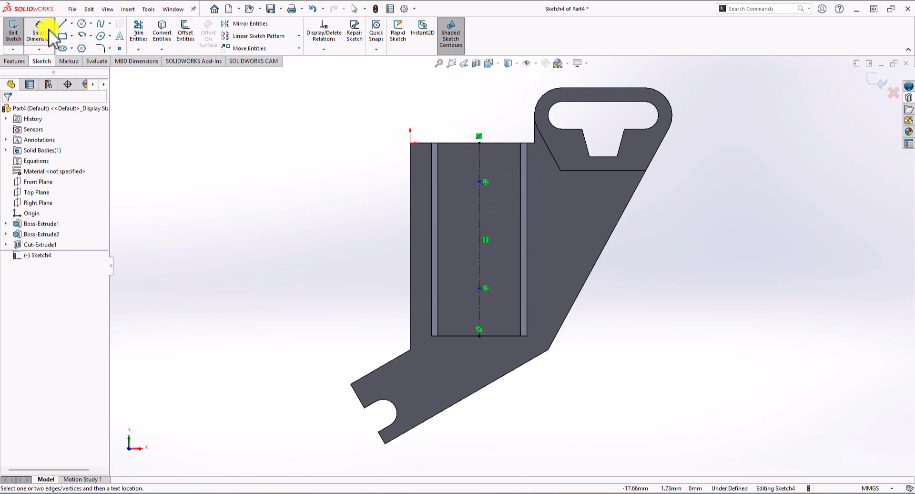
{"action": "left_click", "coordinate": [478, 181]}
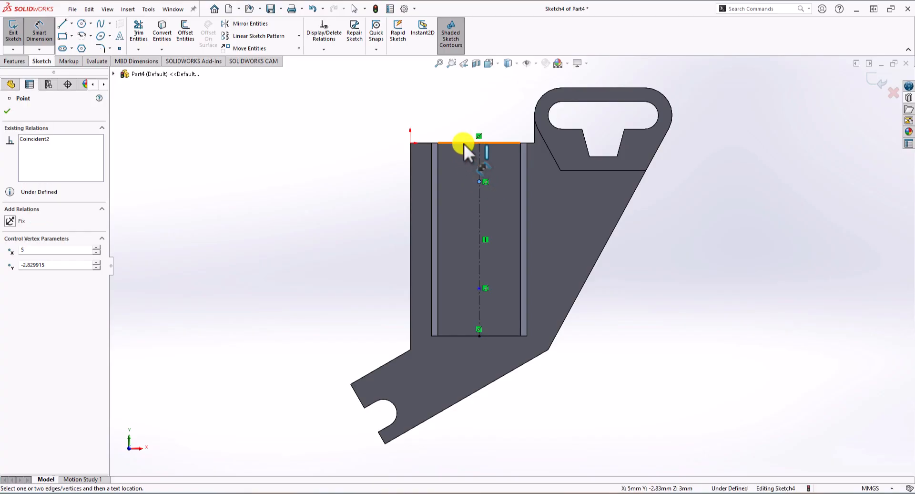
{"action": "left_click", "coordinate": [464, 144]}
{"action": "left_click", "coordinate": [338, 166]}
{"action": "type", "text": "3"}
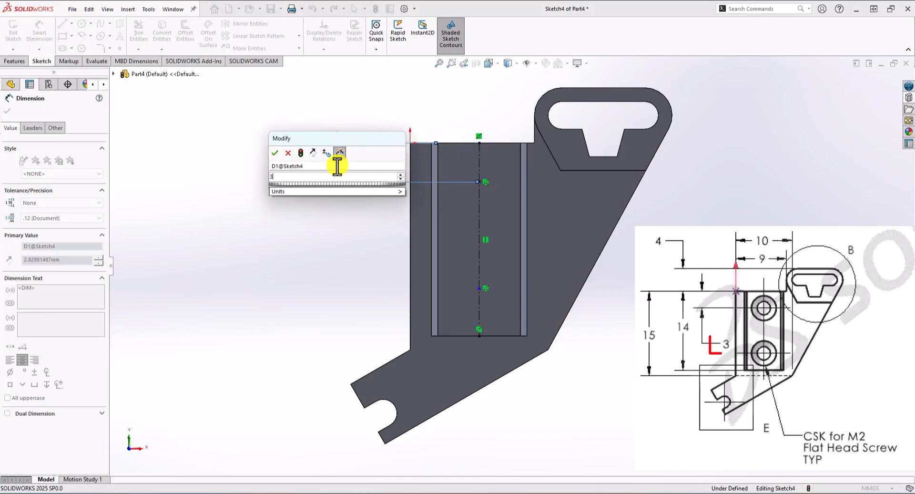
{"action": "key", "text": "Return"}
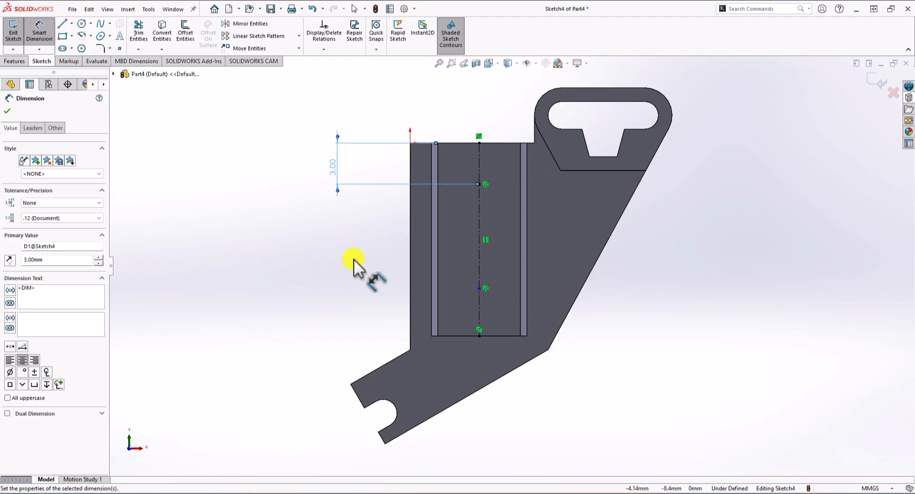
- Dimension the lower sketch point 3 mm above the recess's lower edge and finish the sketch
{"action": "left_click", "coordinate": [479, 287]}
{"action": "left_click", "coordinate": [466, 335]}
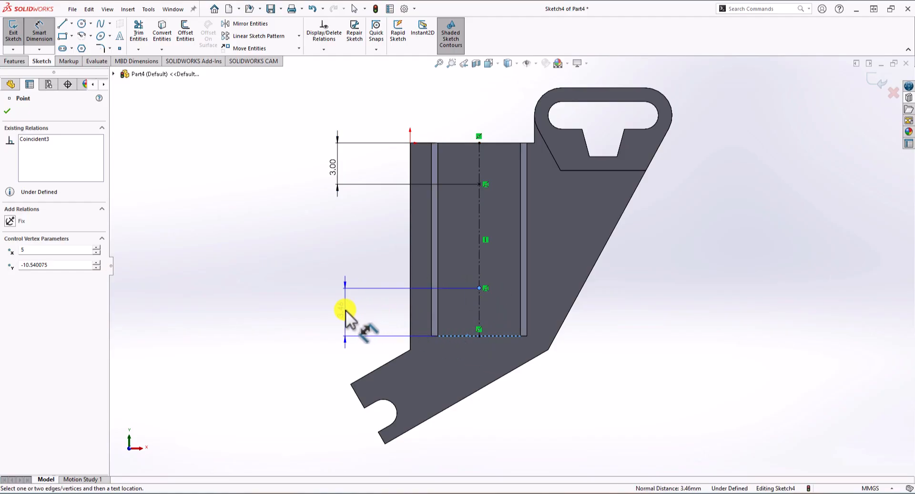
{"action": "left_click", "coordinate": [344, 309]}
{"action": "type", "text": "3.00mm"}
{"action": "key", "text": "Return"}
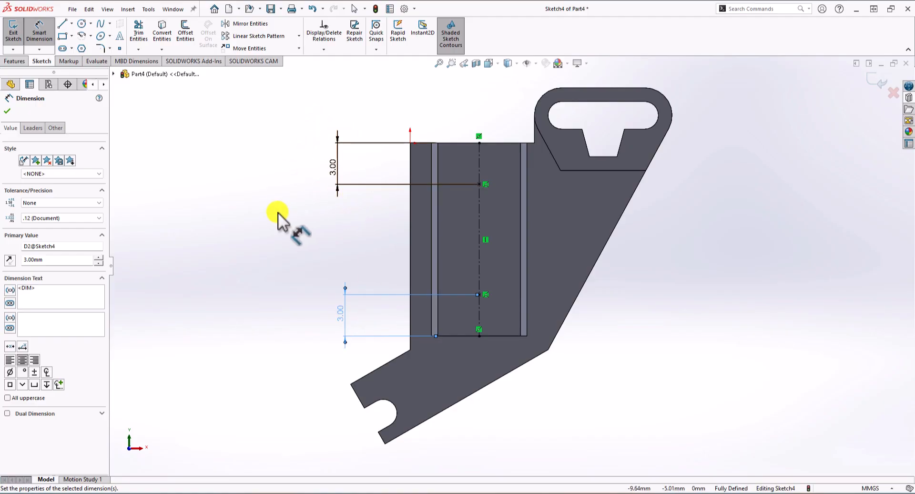
{"action": "left_click", "coordinate": [886, 98]}
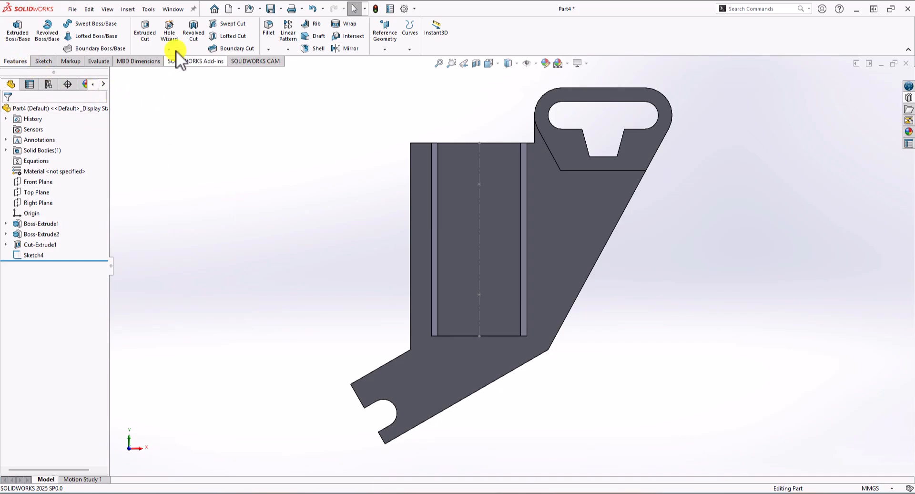
- Add two ANSI Metric M2 flat head countersunk Hole Wizard holes, normal fit, Through All, at the two sketch points on the recess floor
{"action": "left_click", "coordinate": [169, 32]}
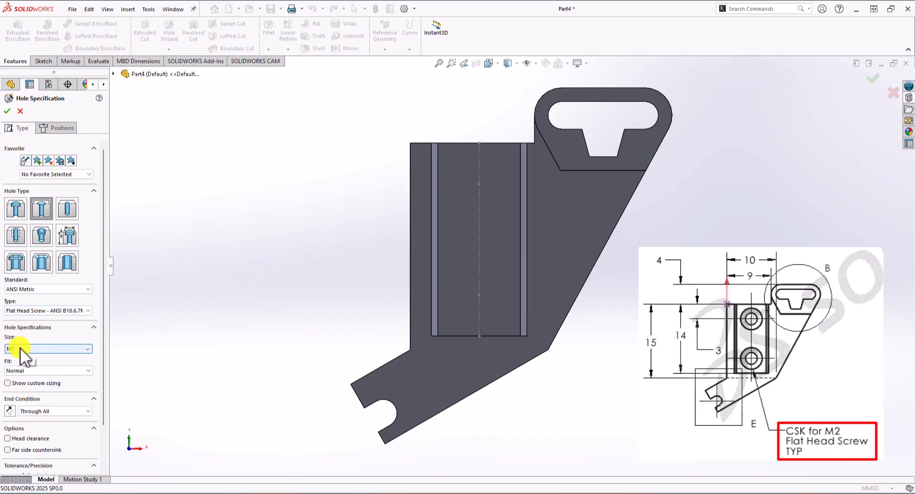
{"action": "left_click", "coordinate": [54, 127]}
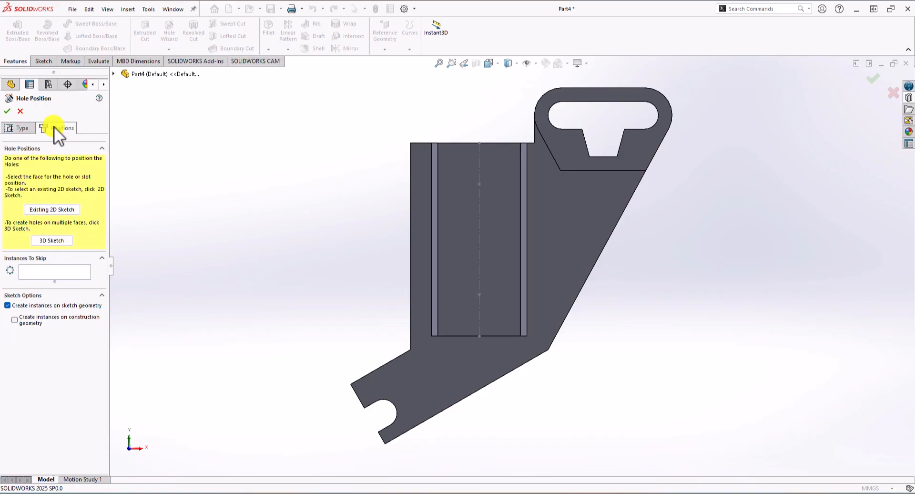
{"action": "left_click", "coordinate": [462, 159]}
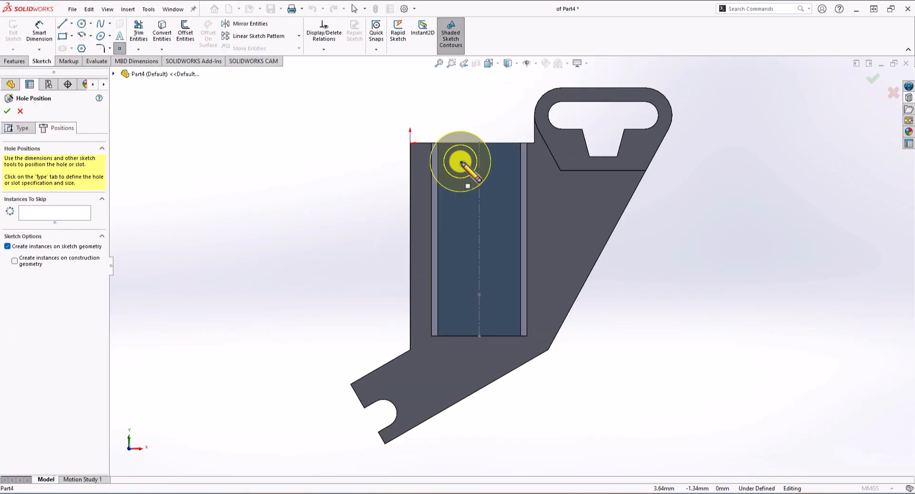
{"action": "left_click", "coordinate": [479, 186]}
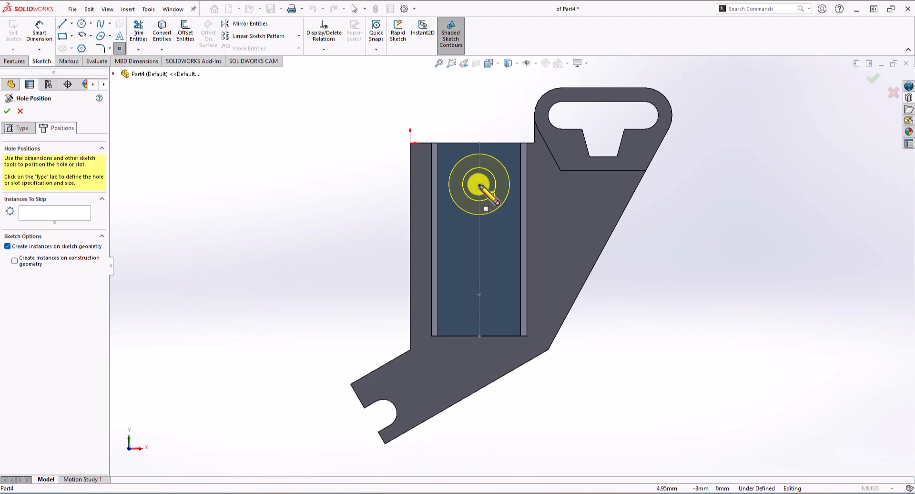
{"action": "left_click", "coordinate": [480, 294]}
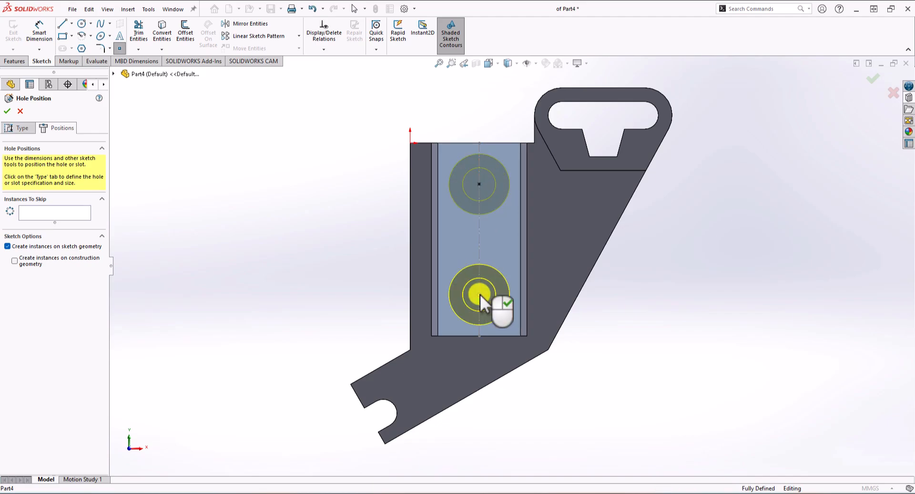
{"action": "left_click", "coordinate": [8, 111]}
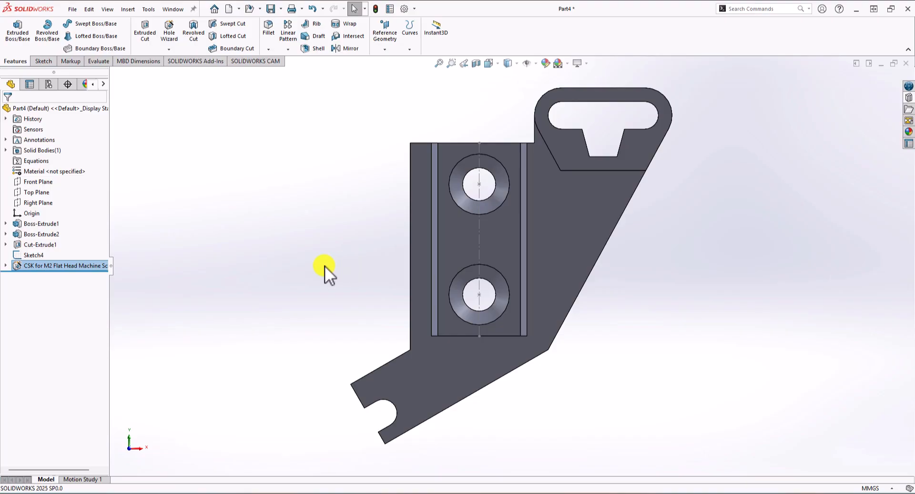
- Look up the target volume in the practice problem PDF and compare it with the part's volume in Mass Properties
{"action": "middle_click_drag", "start_coordinate": [324, 265], "coordinate": [346, 310]}
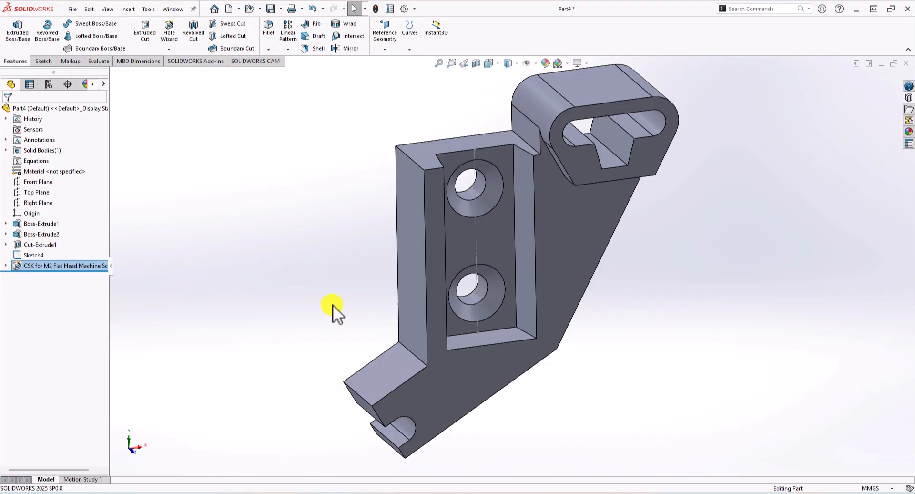
{"action": "key", "text": "alt+Tab"}
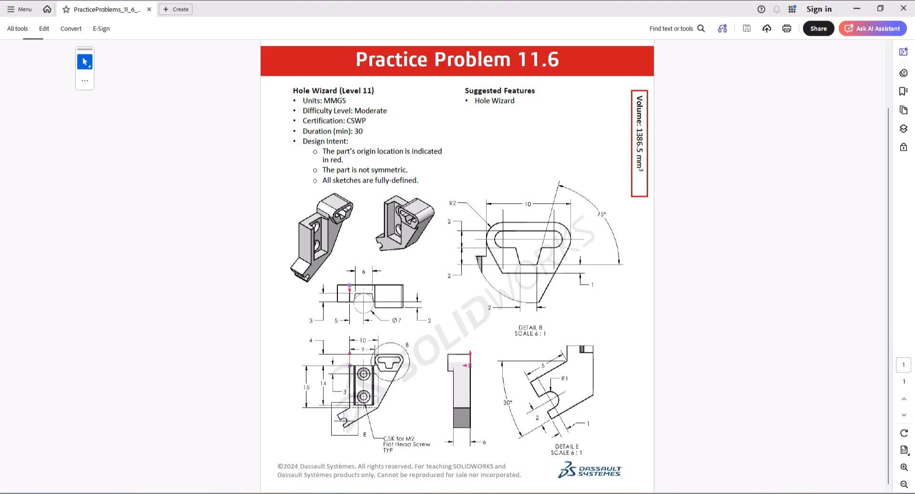
{"action": "key", "text": "alt+Tab"}
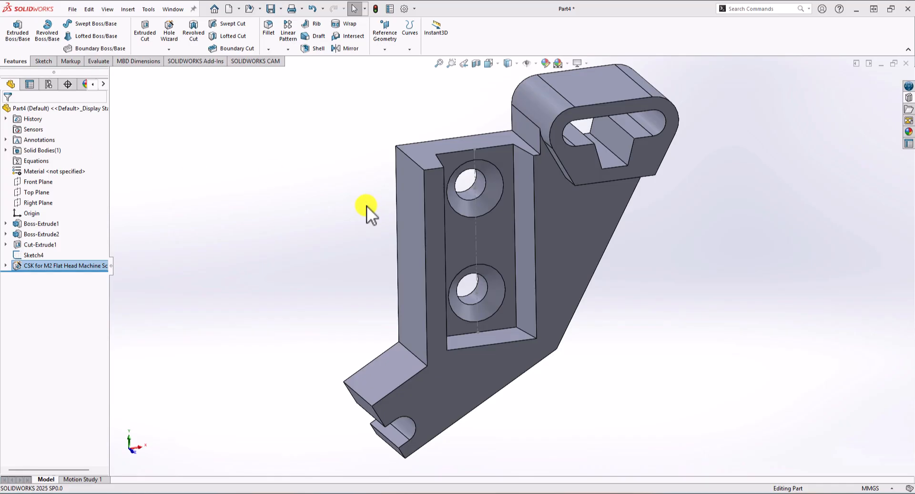
{"action": "left_click", "coordinate": [101, 61]}
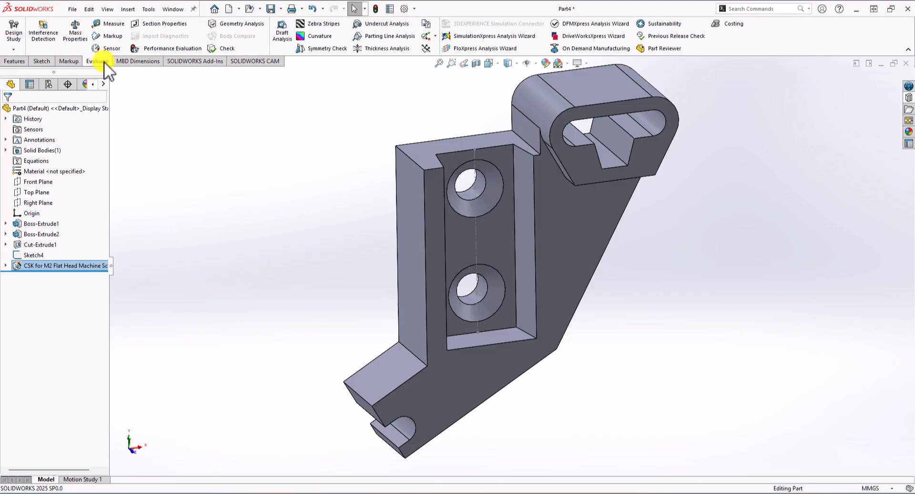
{"action": "left_click", "coordinate": [74, 32]}
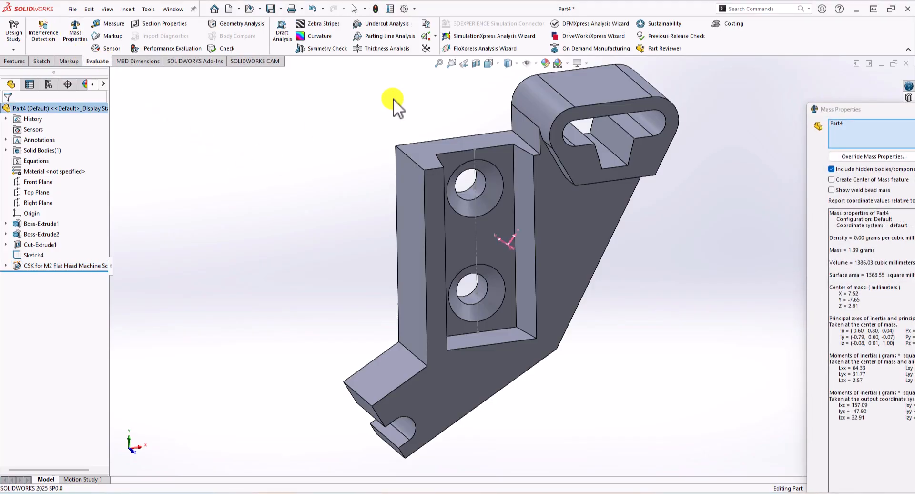
{"action": "left_click_drag", "start_coordinate": [839, 109], "coordinate": [335, 64]}
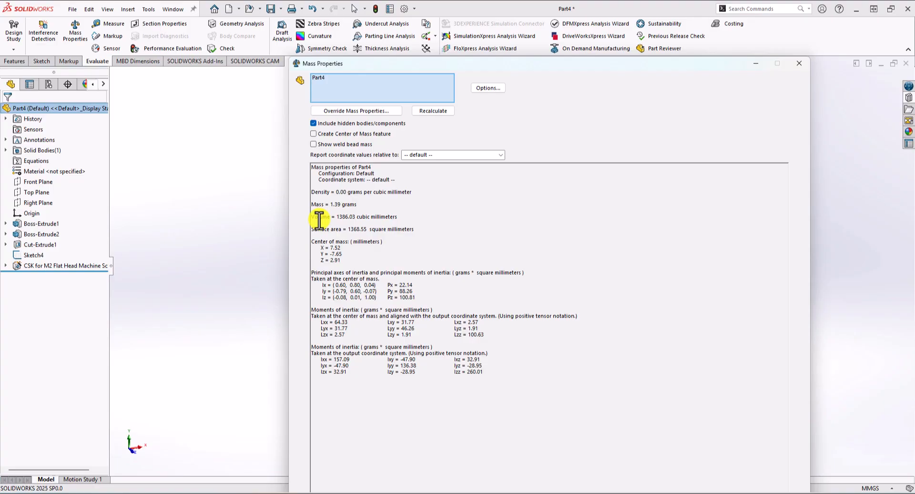
{"action": "left_click", "coordinate": [797, 62]}
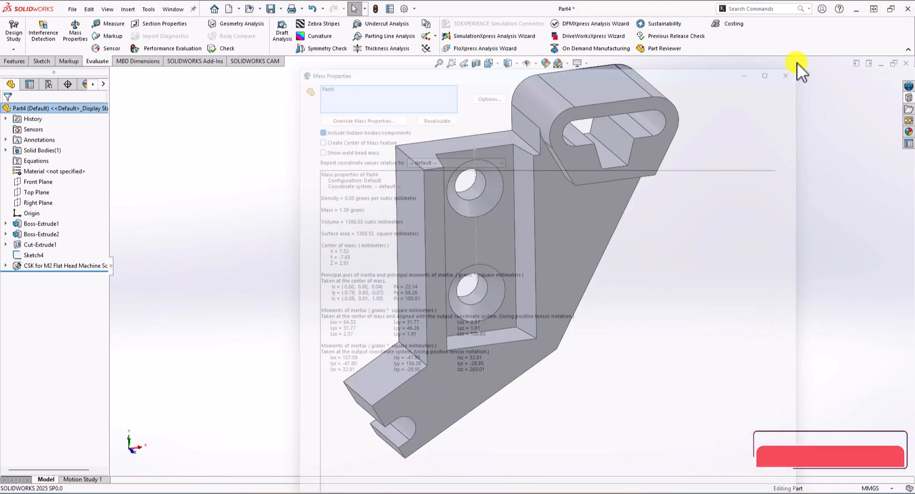